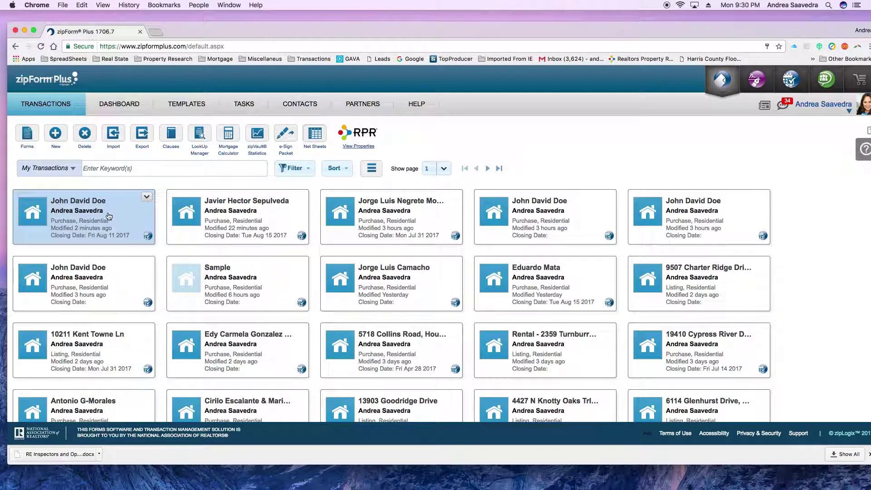
- Open the buyer's purchase transaction and its INSPECTION PACKET folder
click(80, 214)
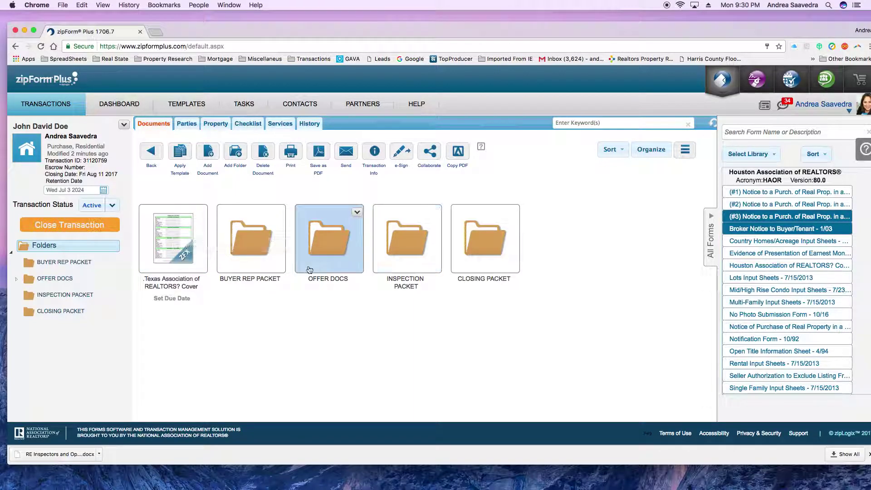
double_click(413, 248)
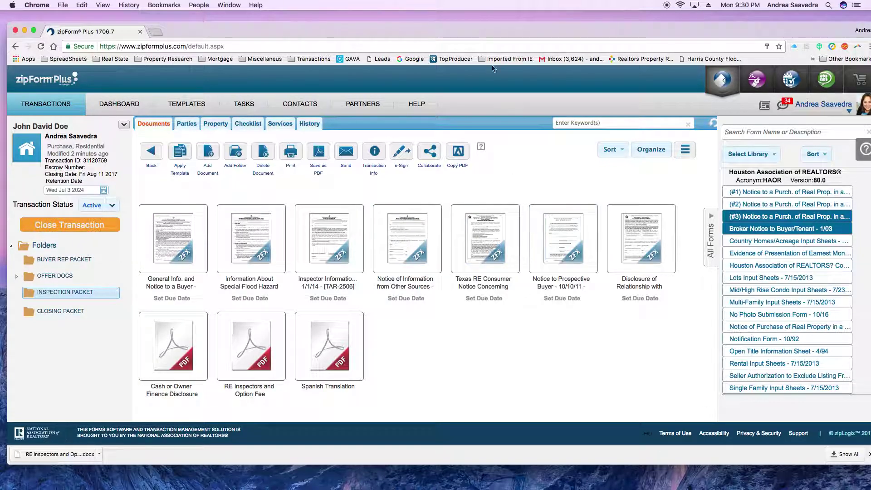
- Enter the buyer's full name in the General Information and Notice to a Buyer header, then review the pages
double_click(175, 241)
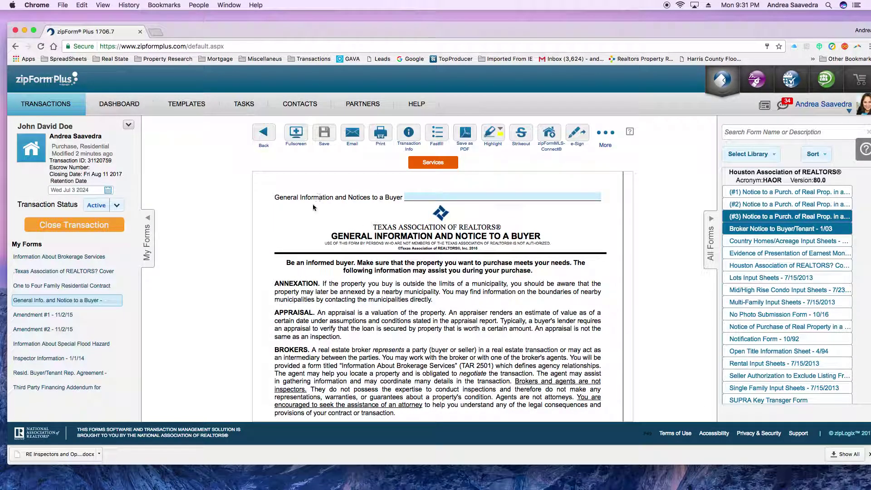
click(423, 197)
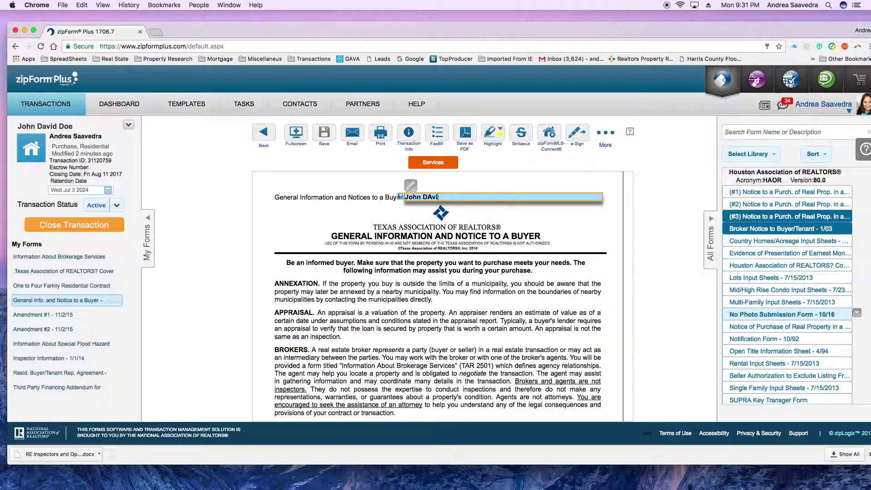
text(John David Doe)
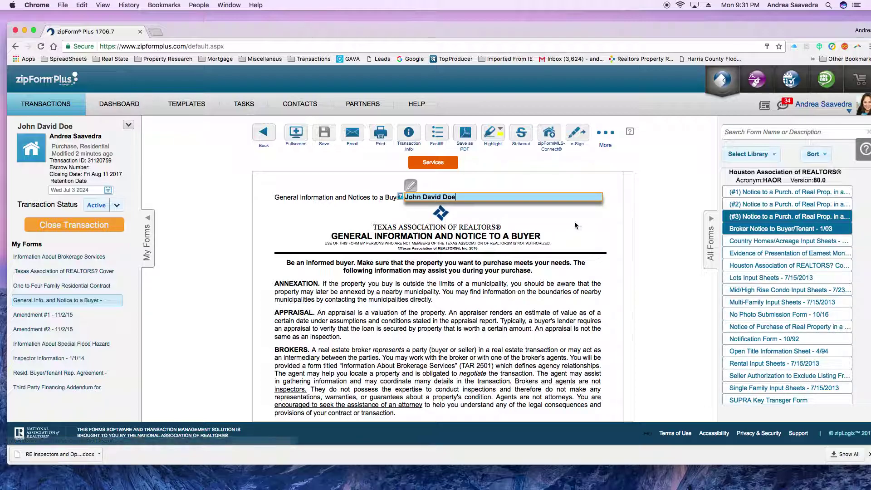
click(503, 231)
scroll(544, 236, down, 10)
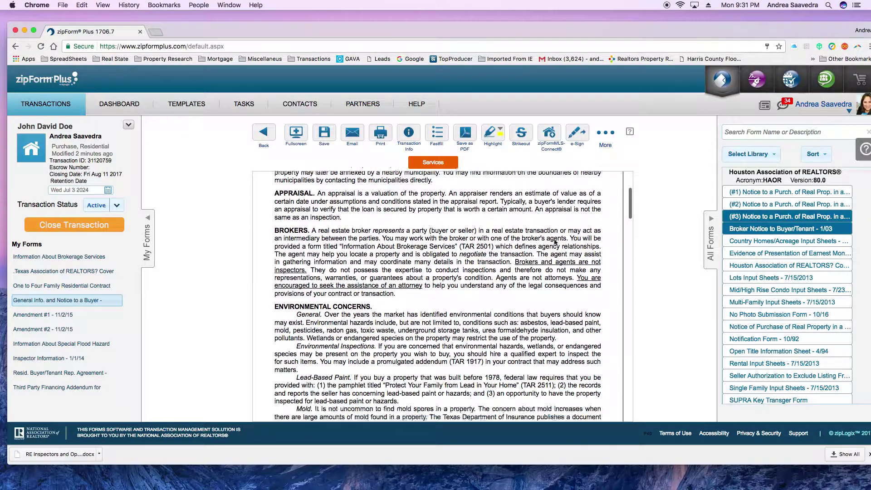
scroll(555, 243, down, 3)
scroll(558, 244, up, 1)
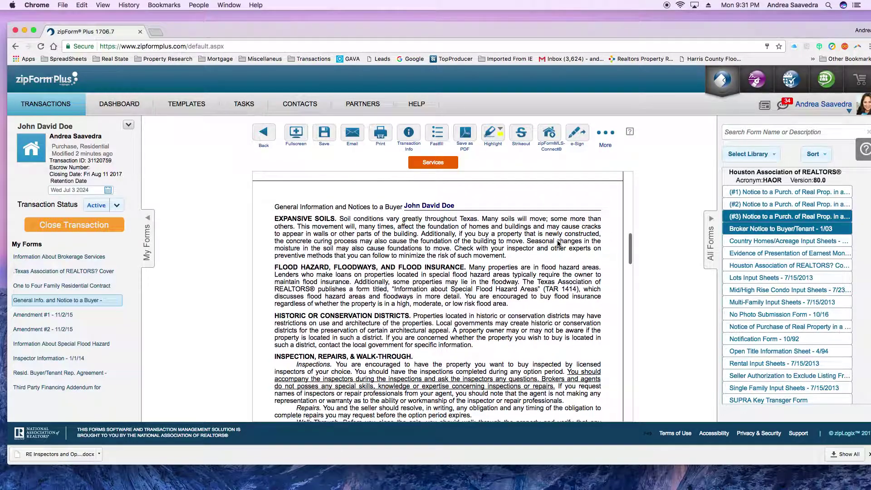
scroll(558, 244, down, 10)
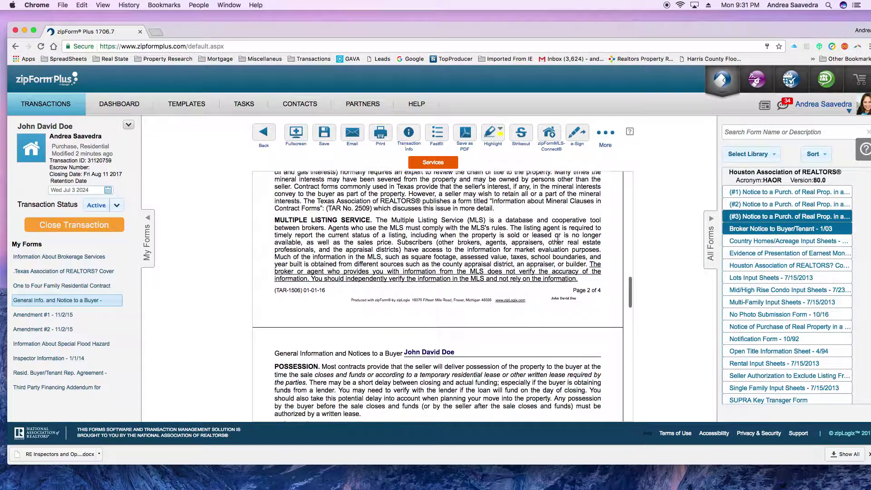
scroll(558, 244, down, 15)
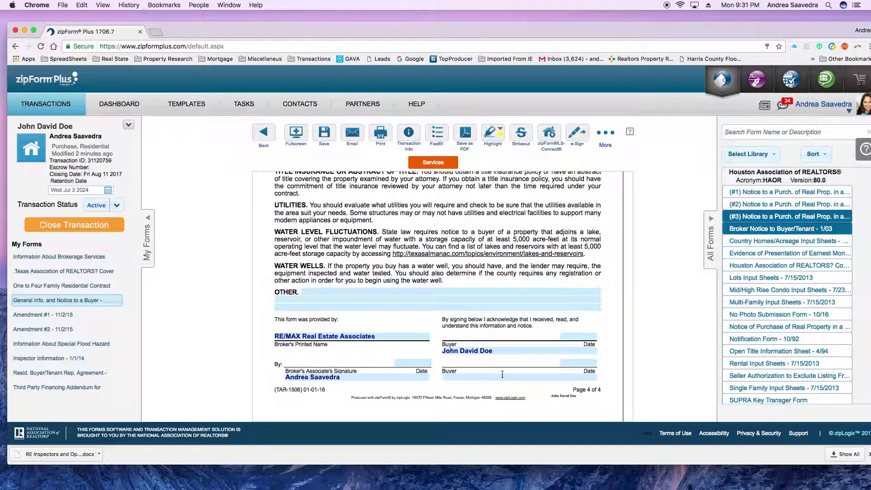
scroll(511, 371, up, 5)
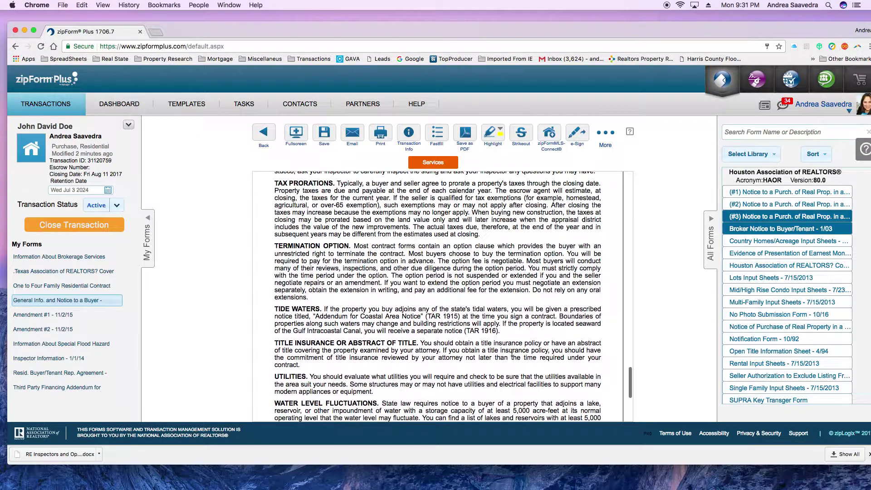
scroll(521, 348, up, 20)
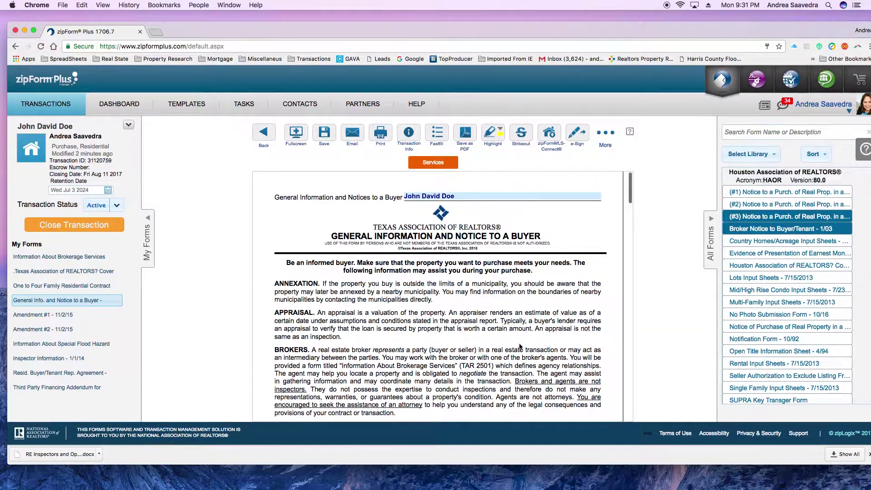
- Save the General Info form, then choose the buyer for the flood hazard form's first signature name
click(264, 135)
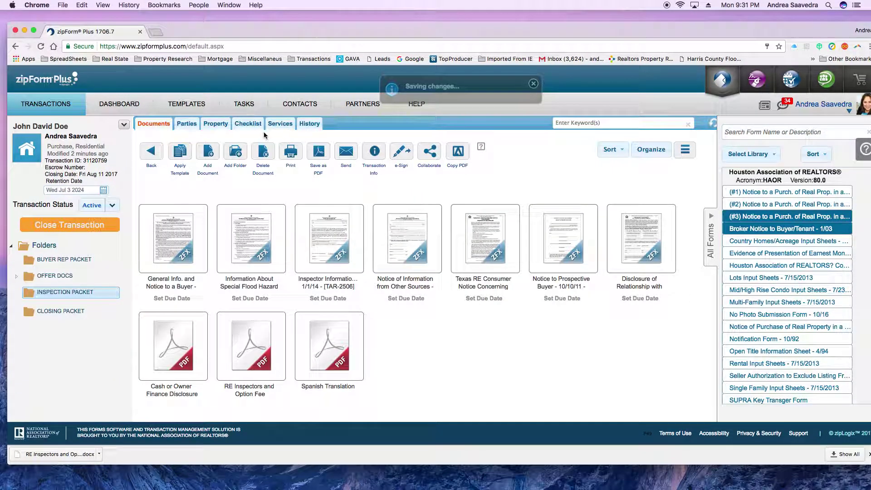
click(262, 248)
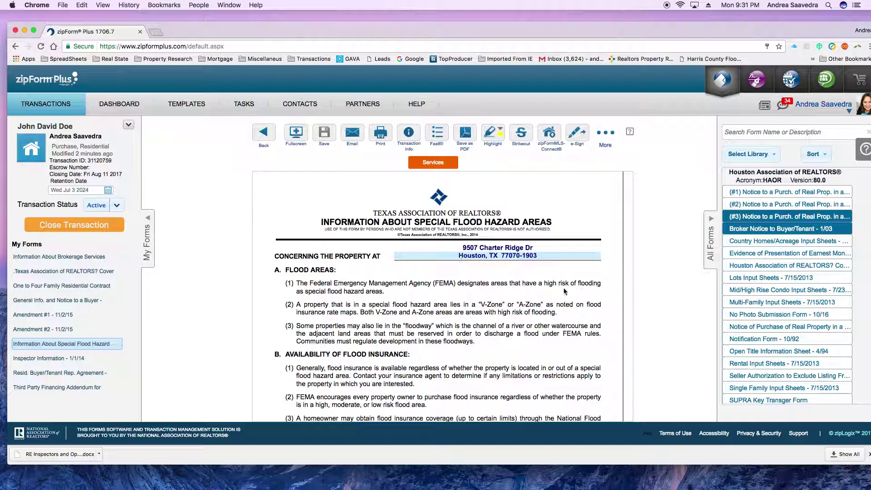
scroll(544, 321, down, 20)
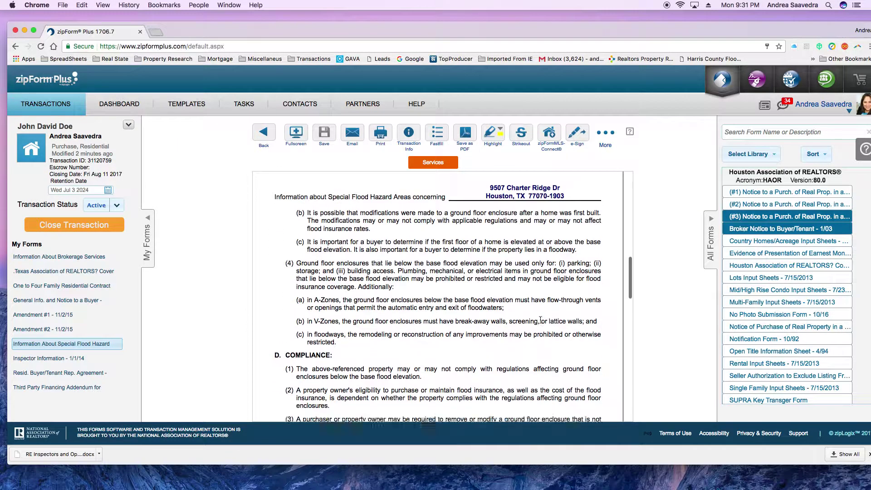
scroll(540, 321, down, 5)
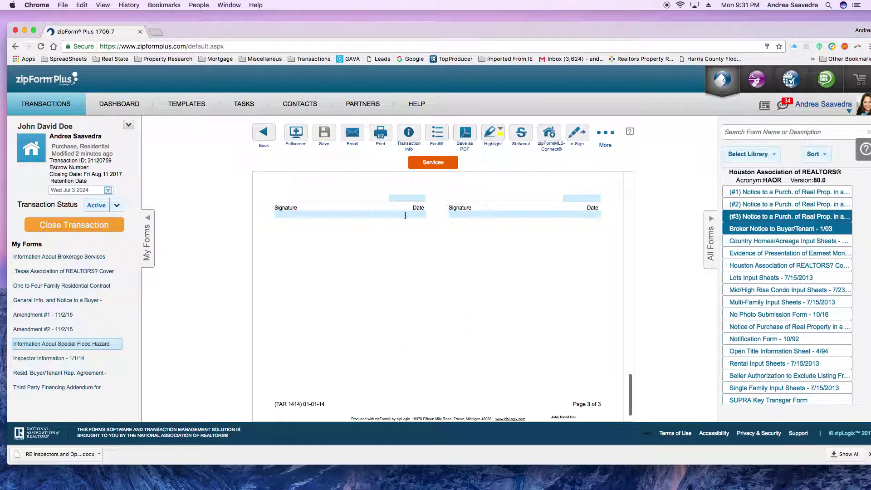
click(405, 214)
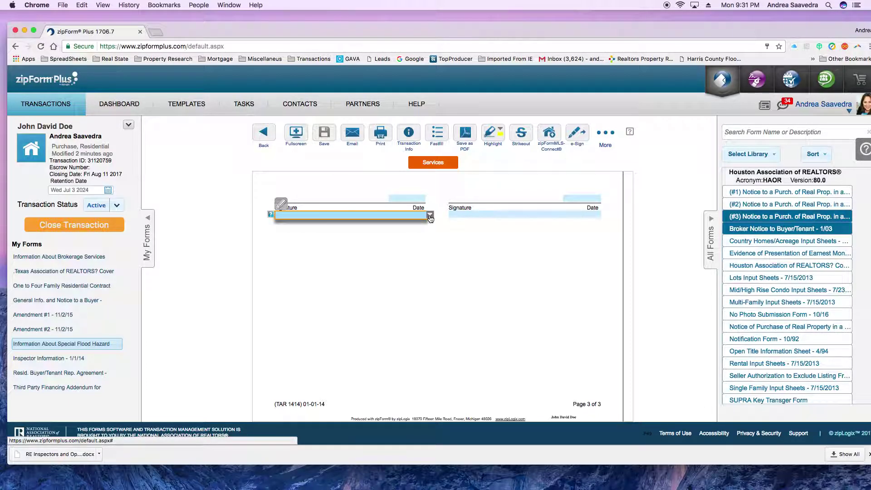
click(429, 216)
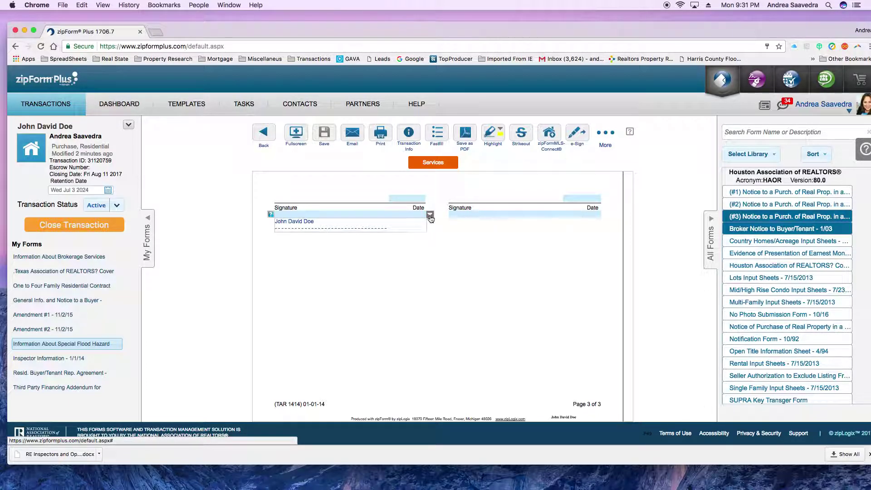
click(318, 222)
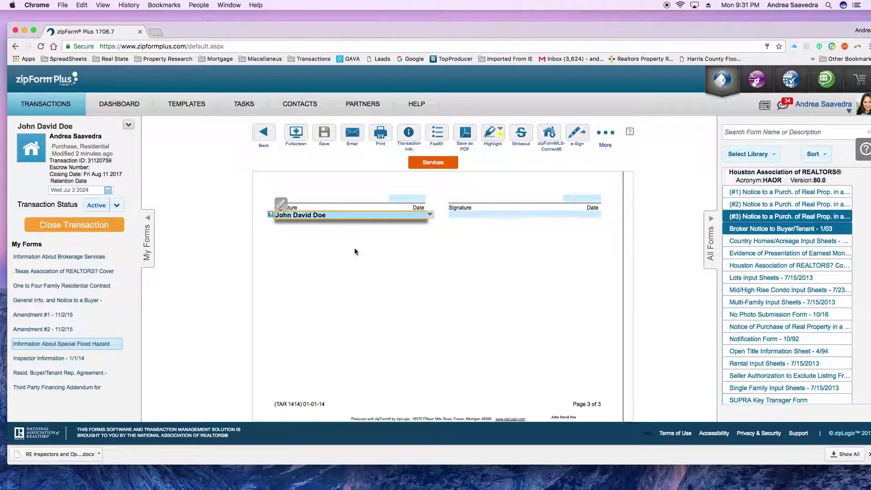
scroll(436, 299, up, 15)
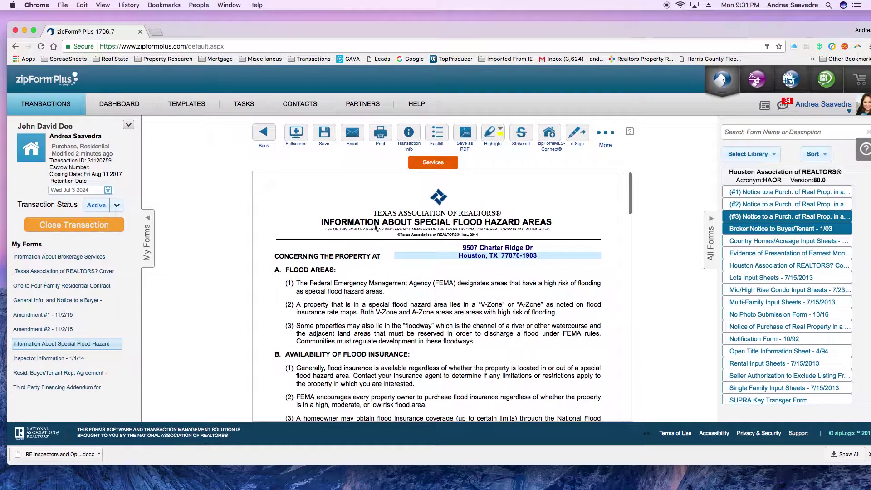
click(265, 134)
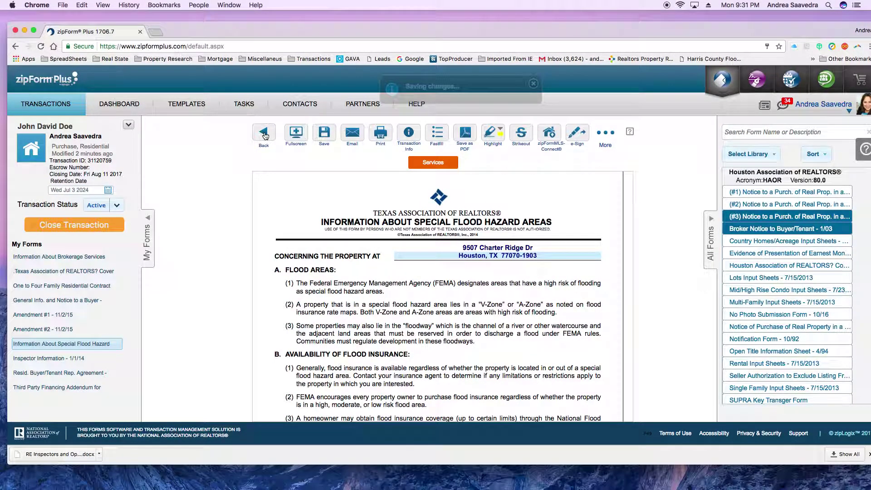
- Fill the Inspector Information form's TO field with the buyer's name and RE with the property address
click(333, 241)
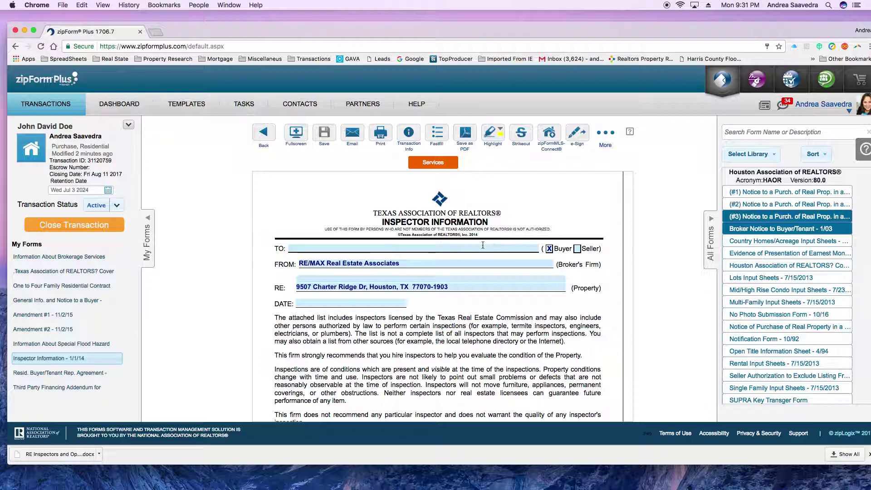
click(482, 248)
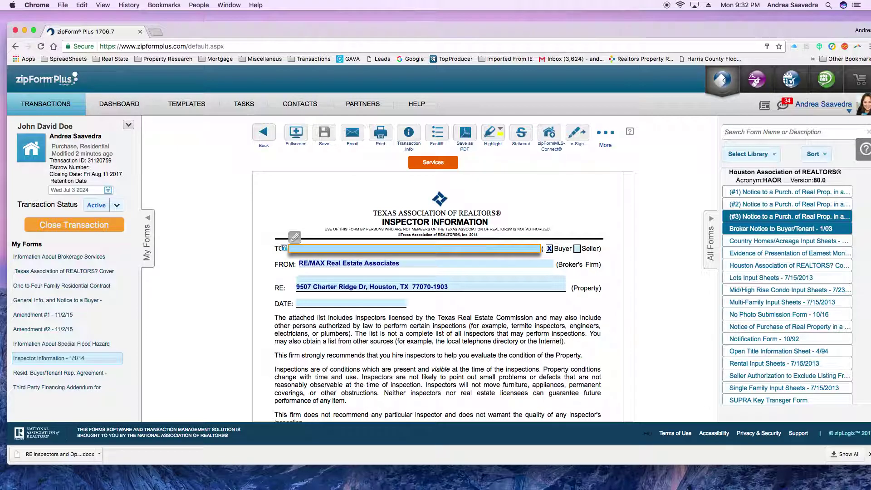
text(John David Doe)
click(503, 281)
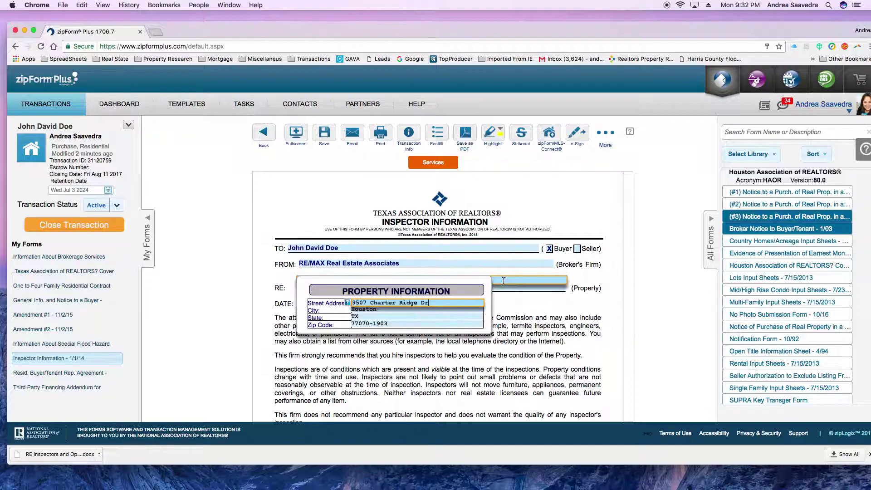
key(Tab)
key(Tab)
key(Tab)
key(Tab)
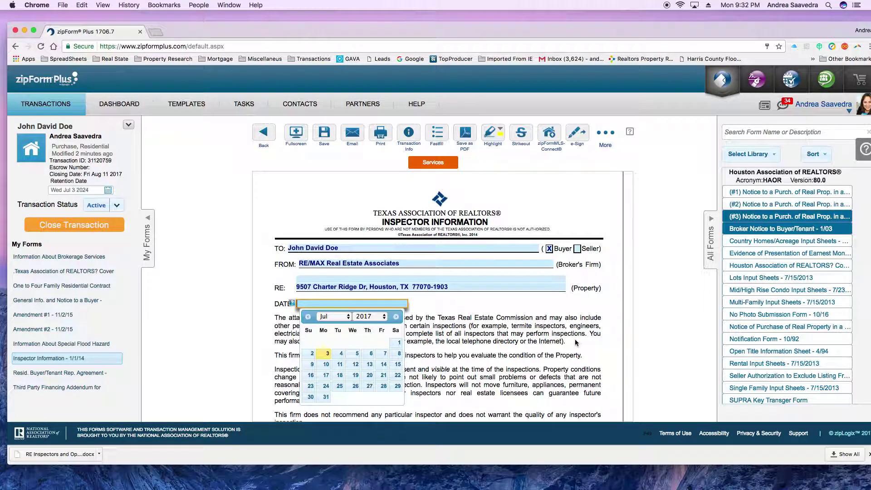
- Date the inspector form July 3, 2017 and check that the buyer hires an inspector
click(328, 354)
scroll(482, 322, down, 4)
scroll(429, 270, up, 2)
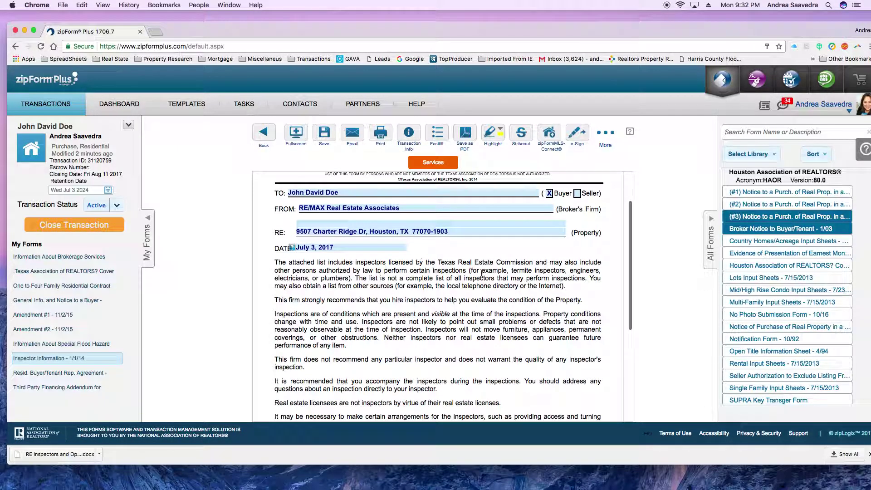
scroll(433, 276, down, 5)
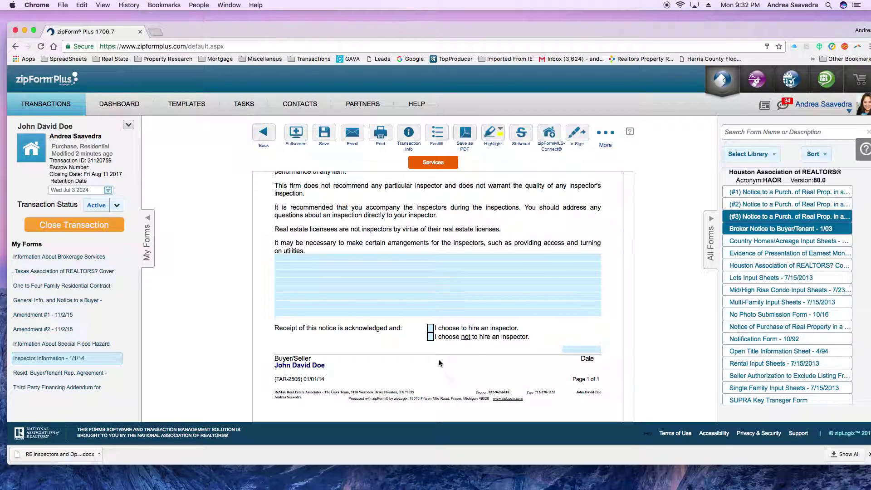
click(430, 328)
scroll(514, 408, up, 10)
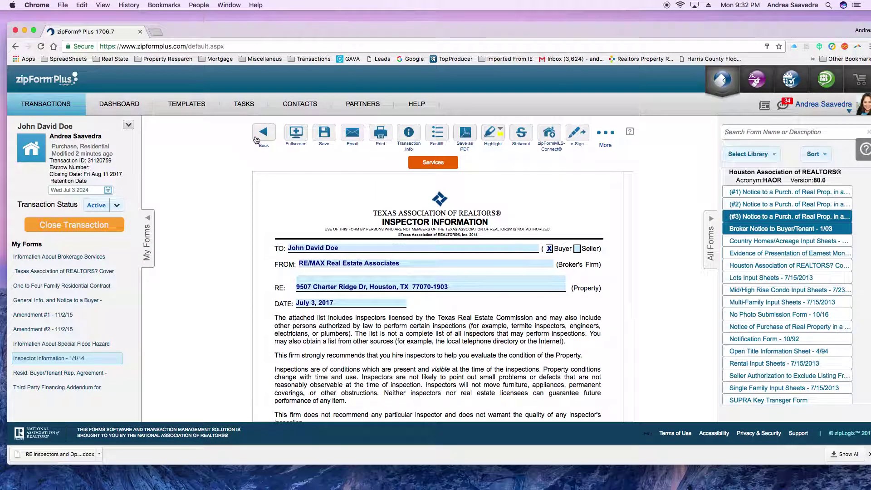
- Save the inspector form and address the Notice of Information from Other Sources to the buyer
click(264, 135)
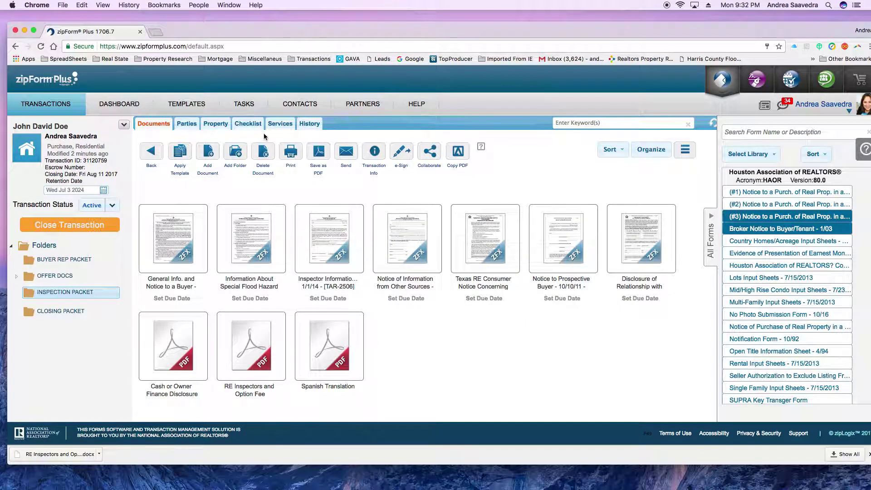
click(413, 245)
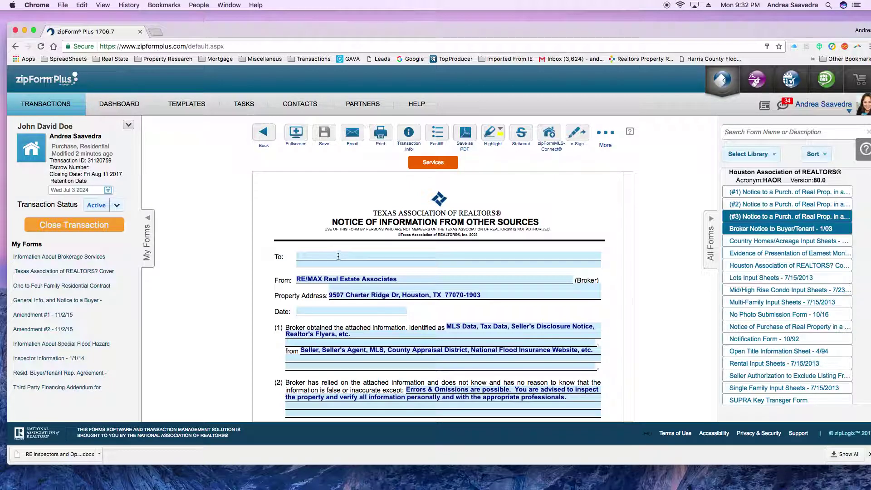
click(338, 256)
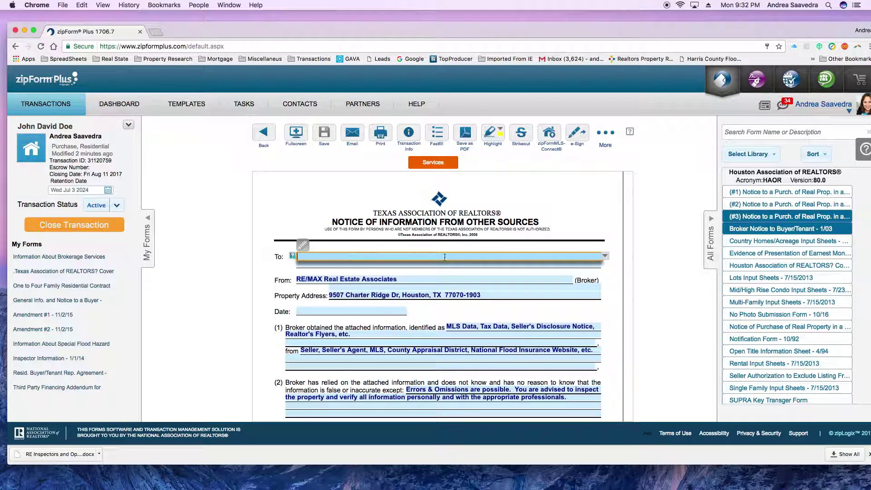
click(605, 257)
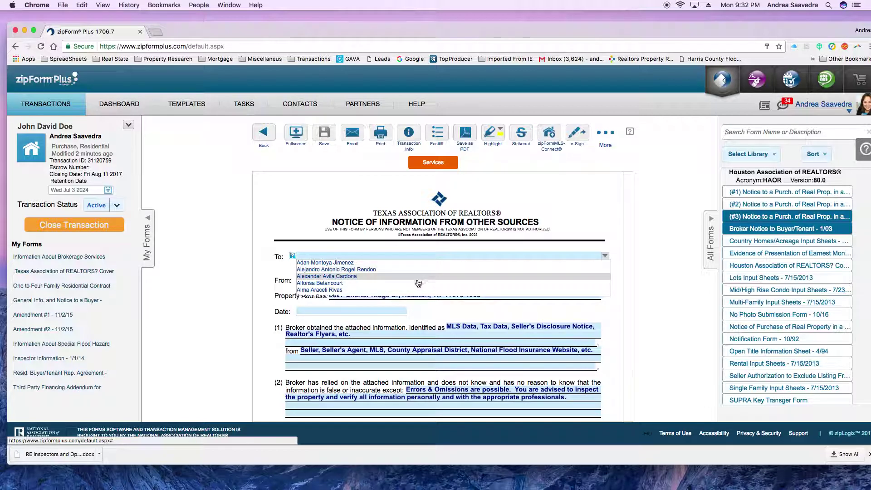
click(344, 254)
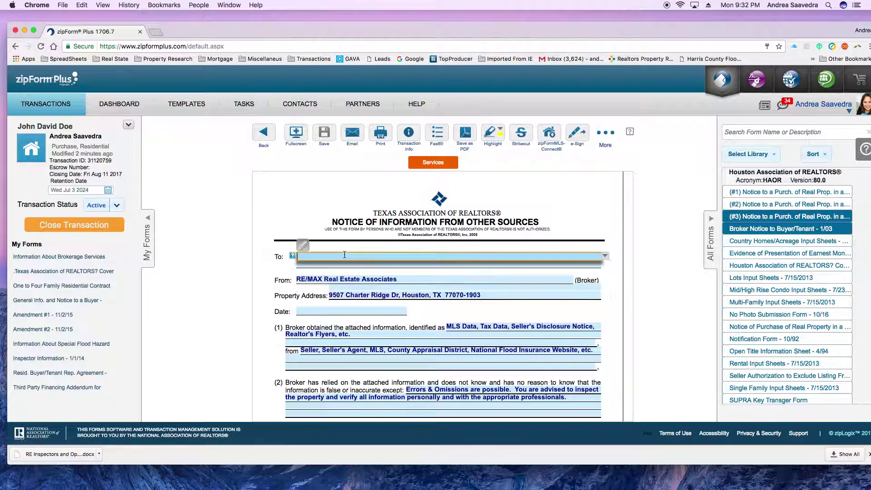
text(John David DOe)
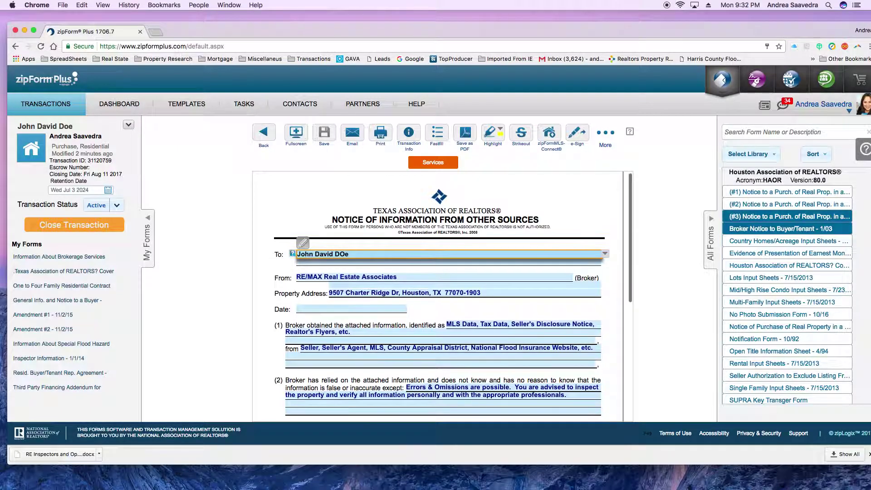
key(Return)
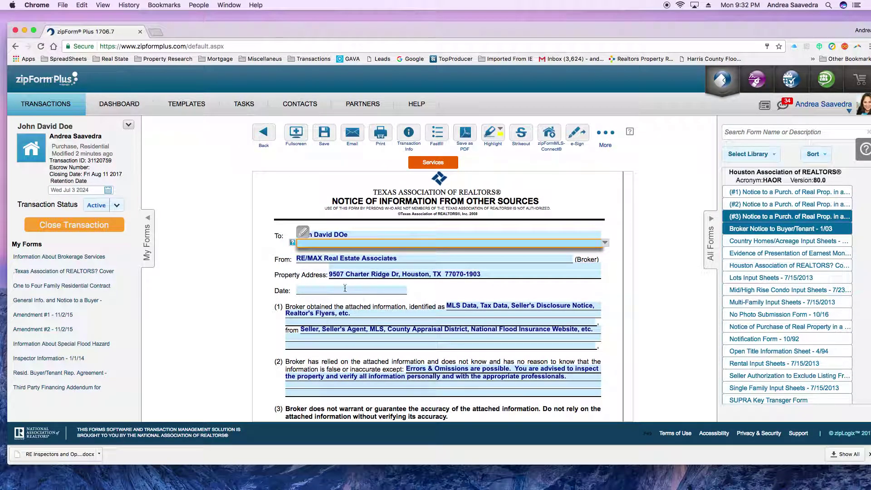
- Date the notice July 3, 2017 from the calendar
click(345, 290)
click(329, 342)
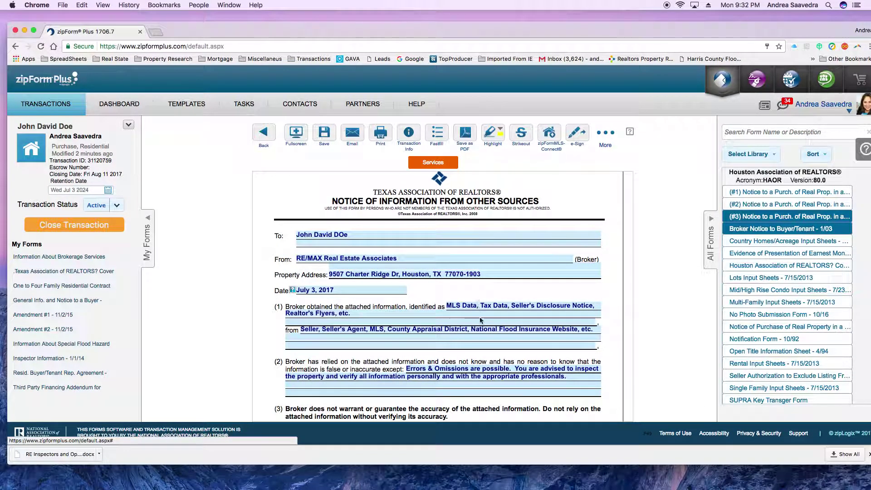
scroll(483, 304, down, 5)
scroll(476, 322, down, 3)
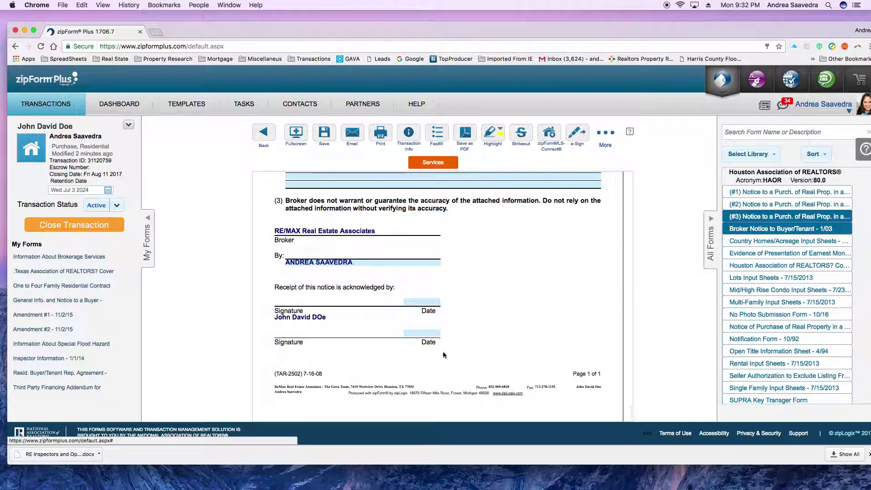
scroll(475, 322, up, 4)
- Save the notice, read through the Texas RE Consumer Notice Concerning Hazards, and go back
click(265, 134)
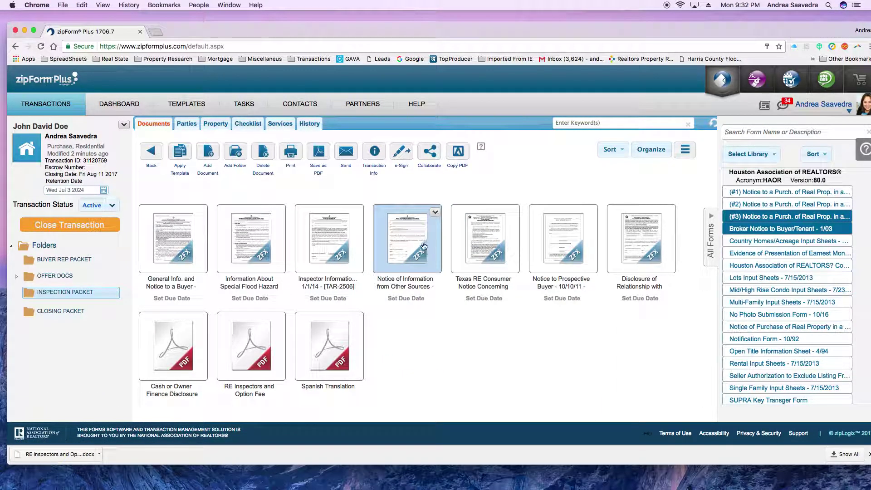
click(495, 242)
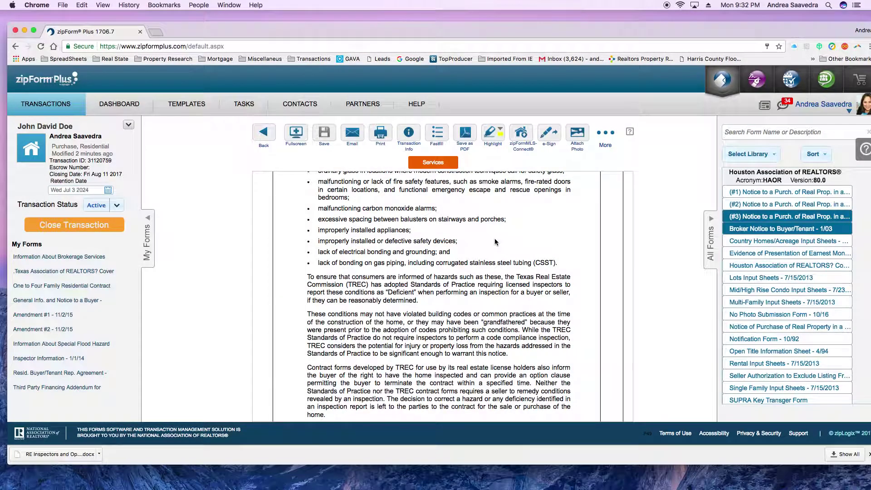
scroll(508, 319, down, 3)
scroll(506, 315, up, 9)
scroll(502, 309, down, 6)
scroll(502, 309, down, 2)
scroll(502, 309, up, 6)
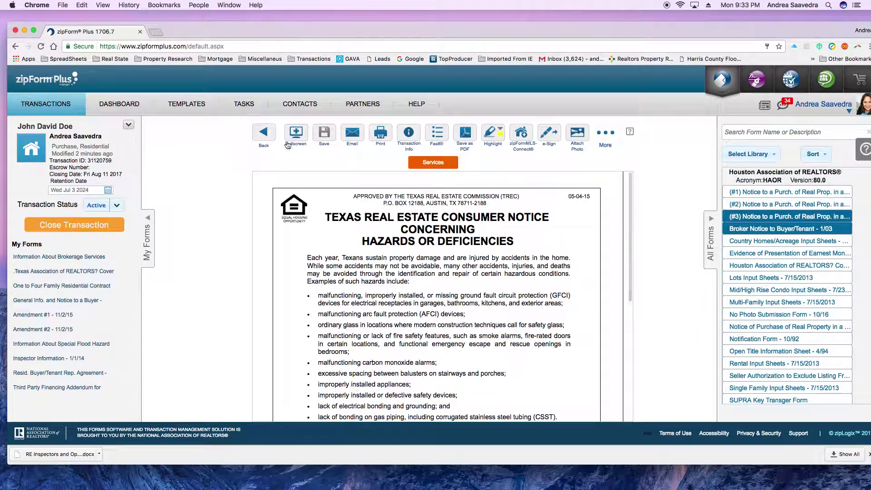
click(264, 135)
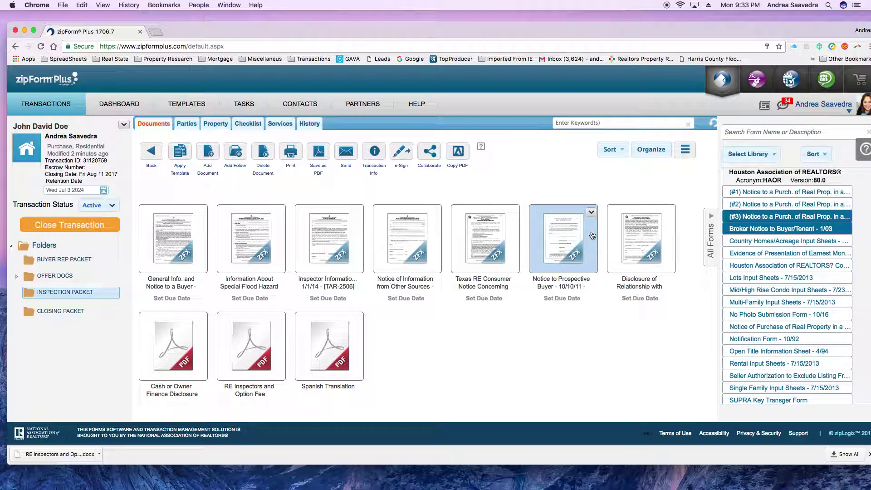
- Date the Notice to Prospective Buyer July 3, 2017 and select the buyer as Prospective Buyer
click(572, 236)
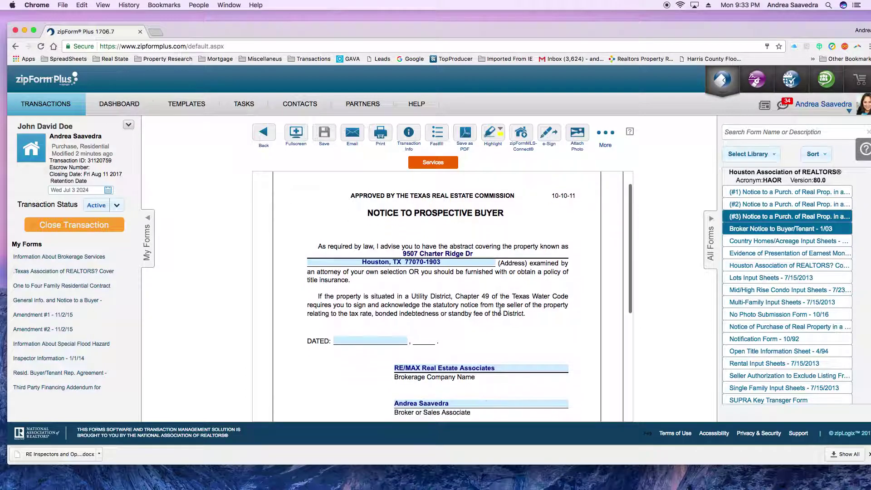
click(396, 340)
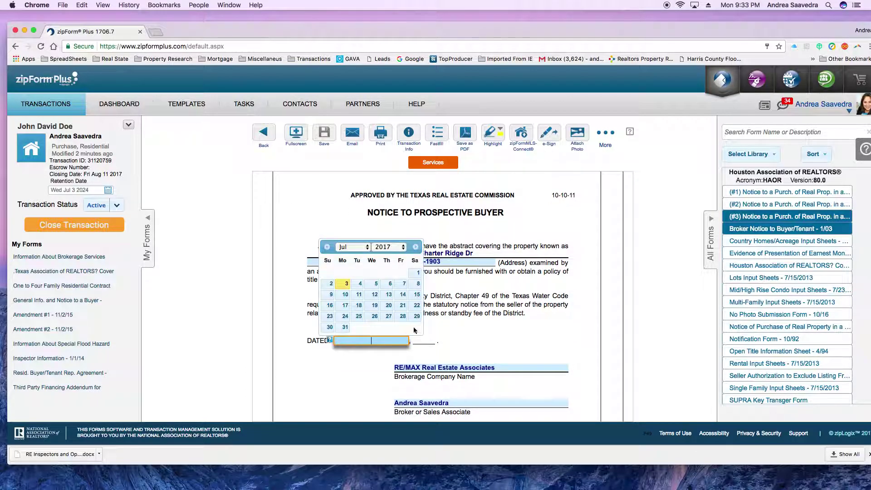
click(340, 285)
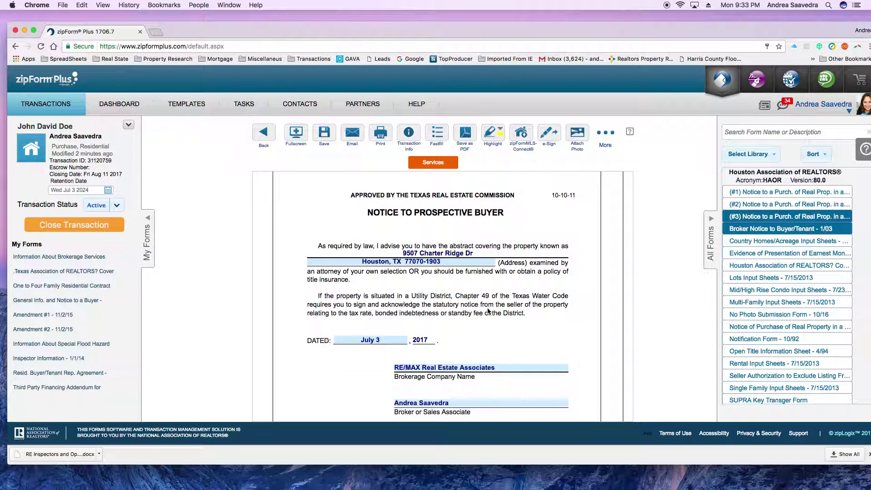
scroll(489, 311, down, 5)
click(462, 278)
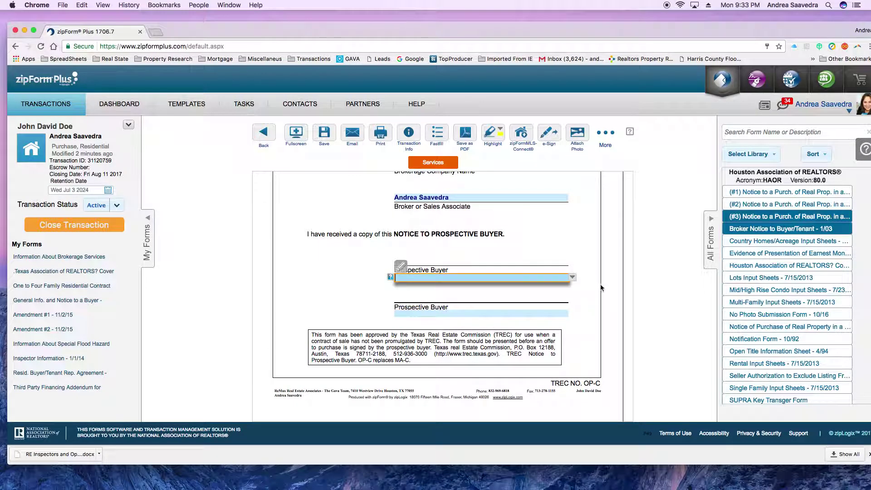
click(574, 281)
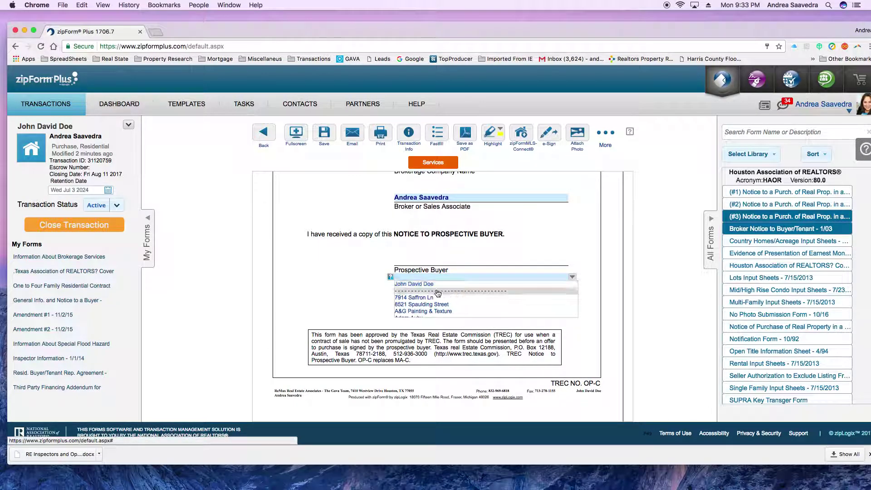
click(435, 286)
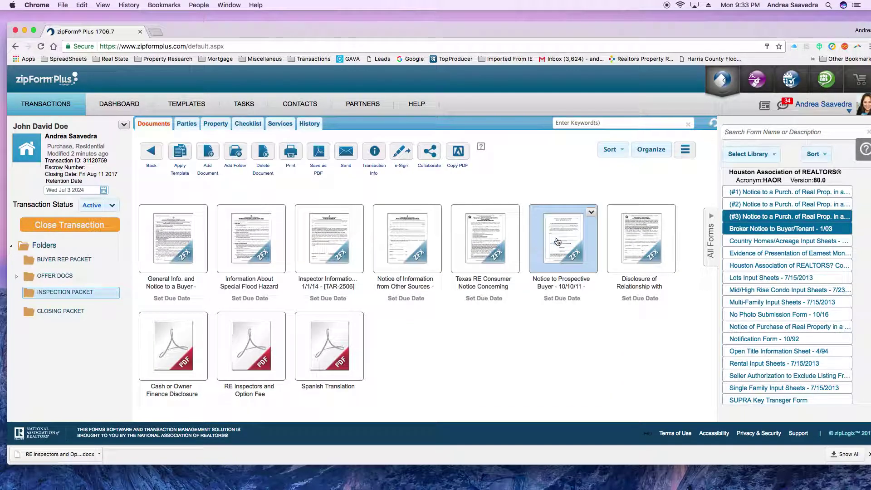
- Open the Disclosure of Relationship form and review its prefilled brokers, buyer and sellers
double_click(647, 233)
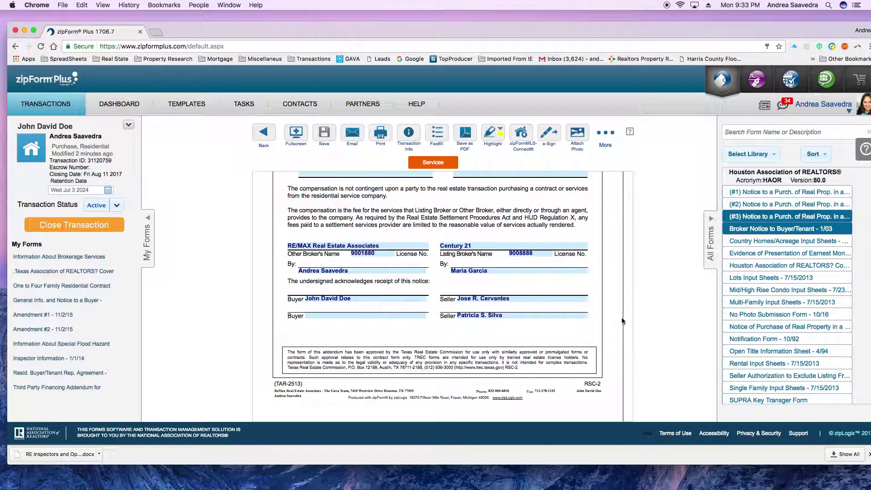
scroll(470, 257, up, 5)
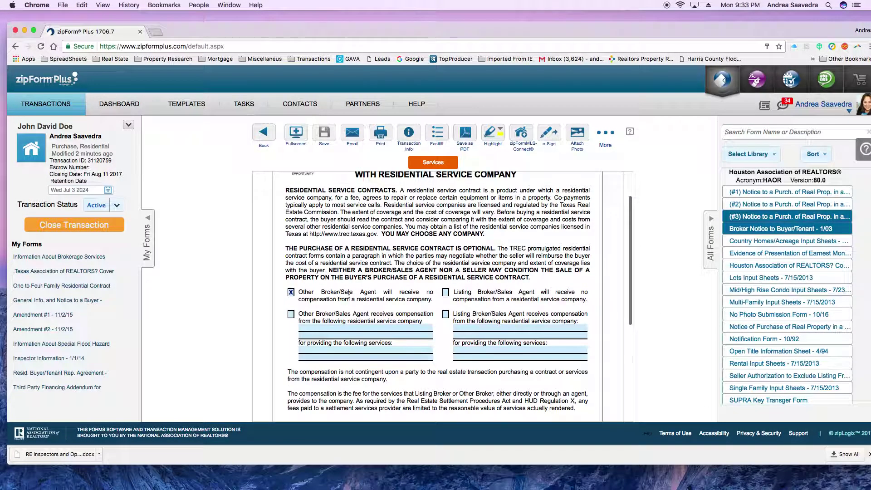
scroll(349, 295, down, 1)
scroll(378, 271, up, 3)
scroll(378, 271, down, 3)
scroll(364, 253, up, 4)
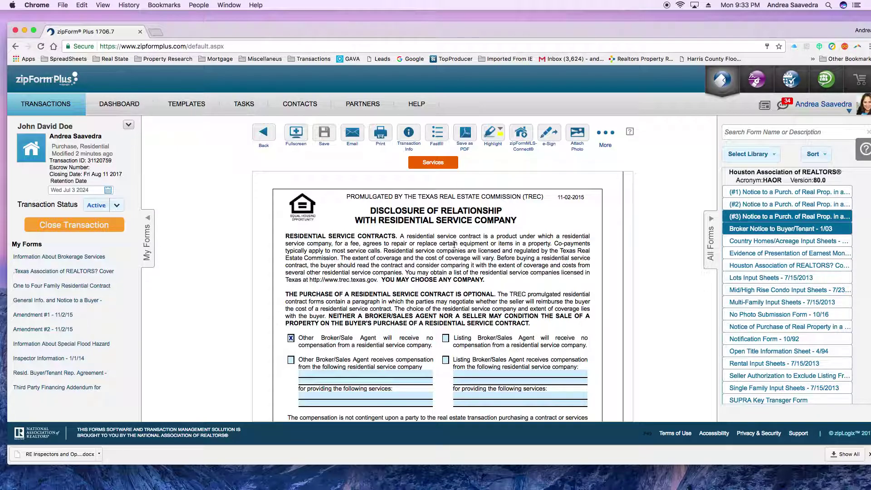
scroll(295, 299, down, 3)
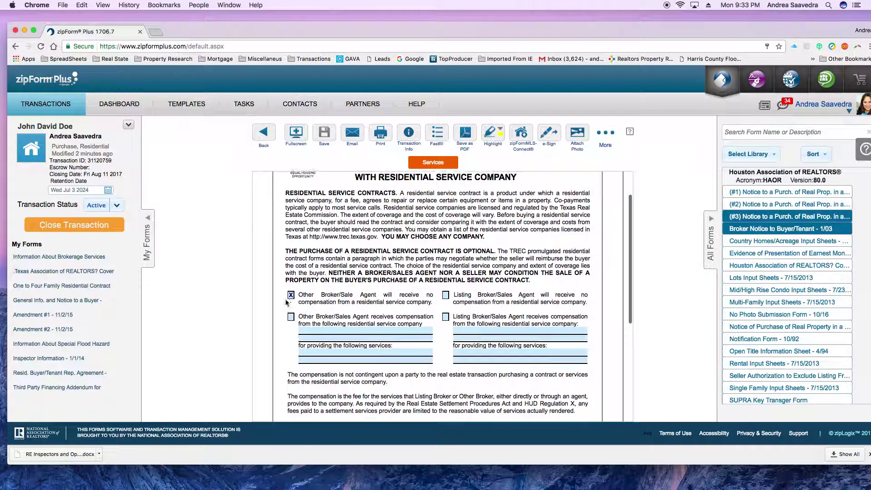
scroll(295, 298, down, 5)
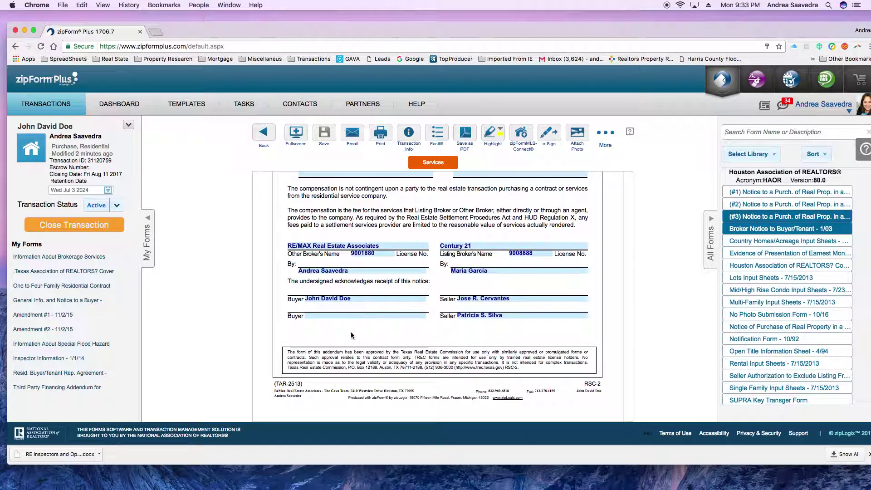
scroll(556, 308, up, 5)
scroll(556, 308, up, 3)
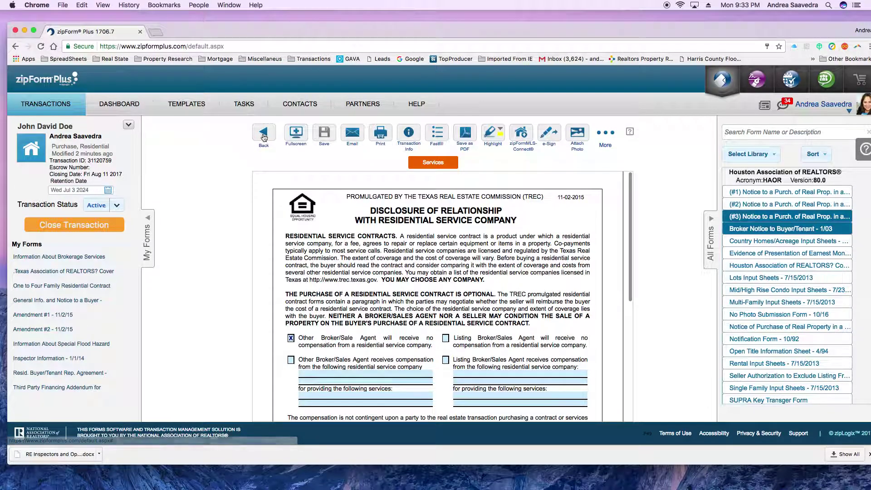
- Preview the Cash or Owner Finance Disclosure PDF and scroll down to its signature lines and back
click(263, 132)
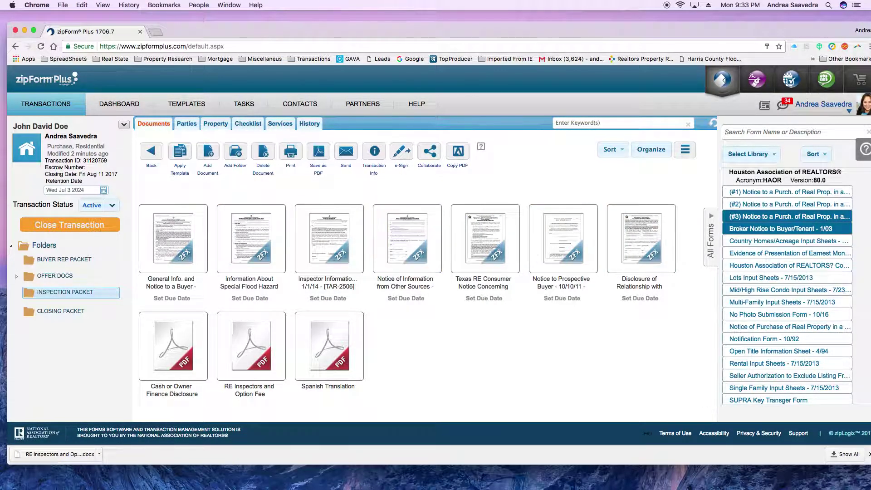
click(169, 357)
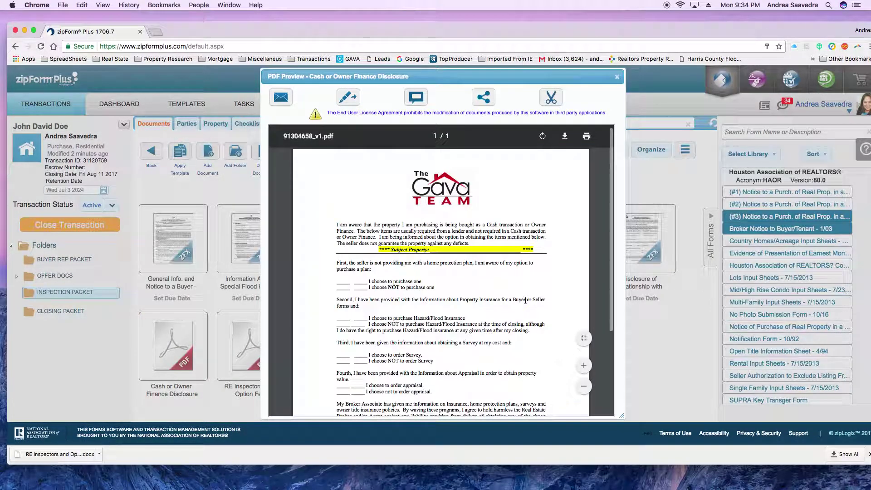
scroll(526, 308, down, 3)
scroll(524, 302, down, 3)
scroll(524, 304, up, 5)
scroll(444, 241, down, 1)
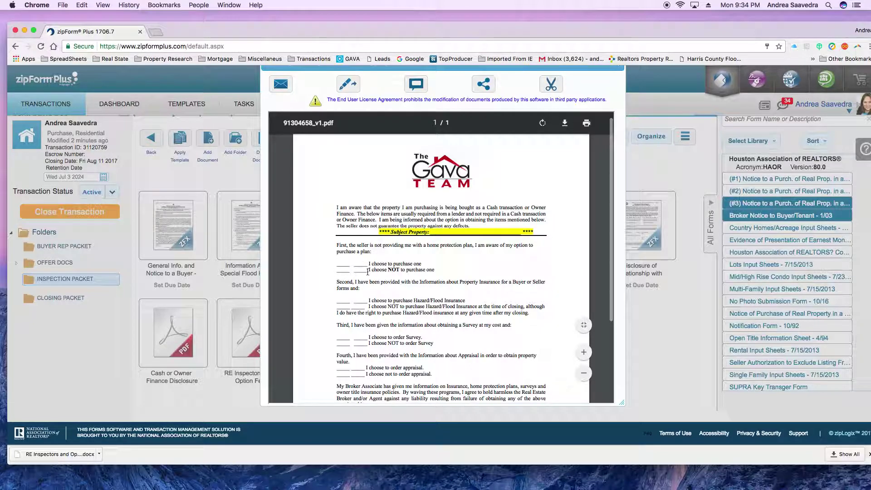
scroll(468, 296, down, 3)
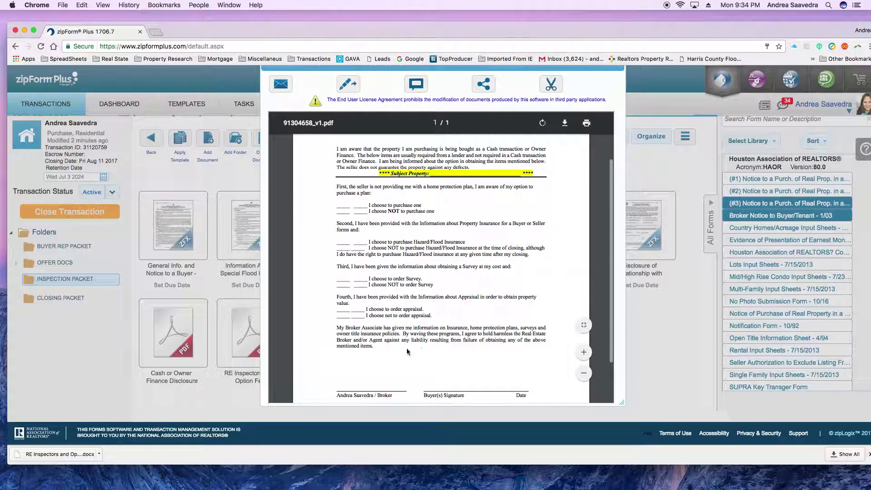
scroll(456, 344, down, 2)
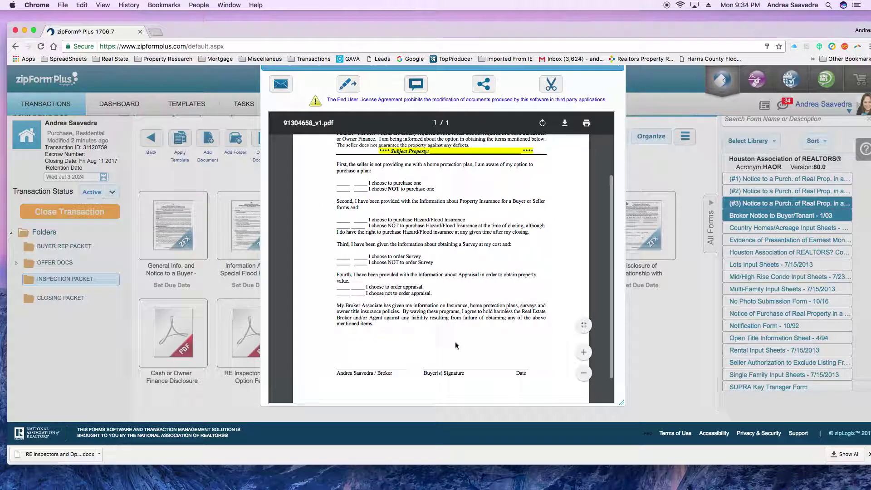
scroll(456, 343, up, 2)
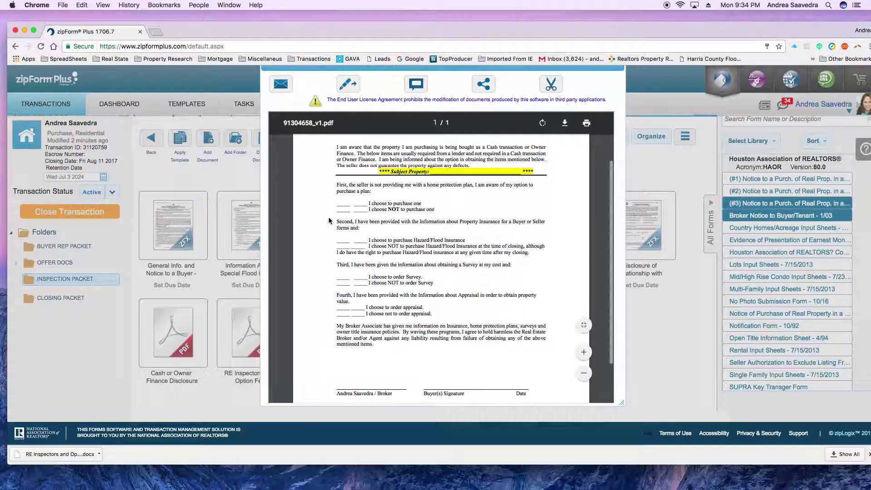
scroll(416, 341, down, 2)
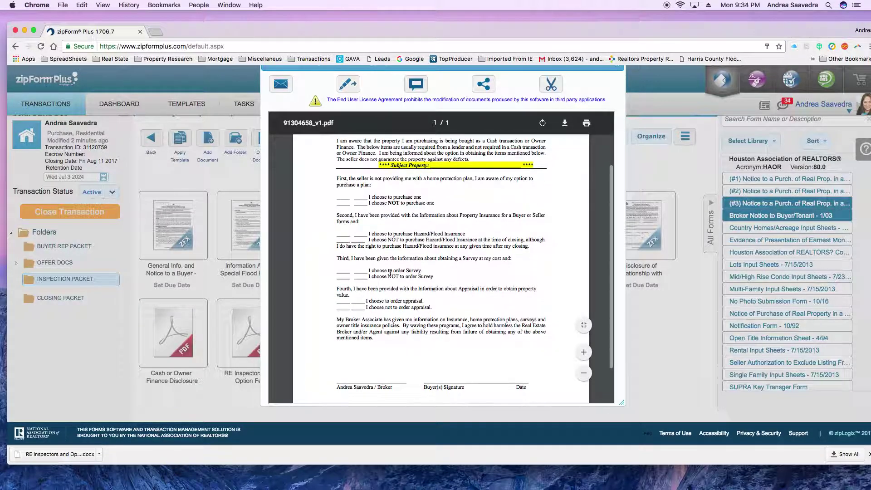
scroll(432, 367, down, 2)
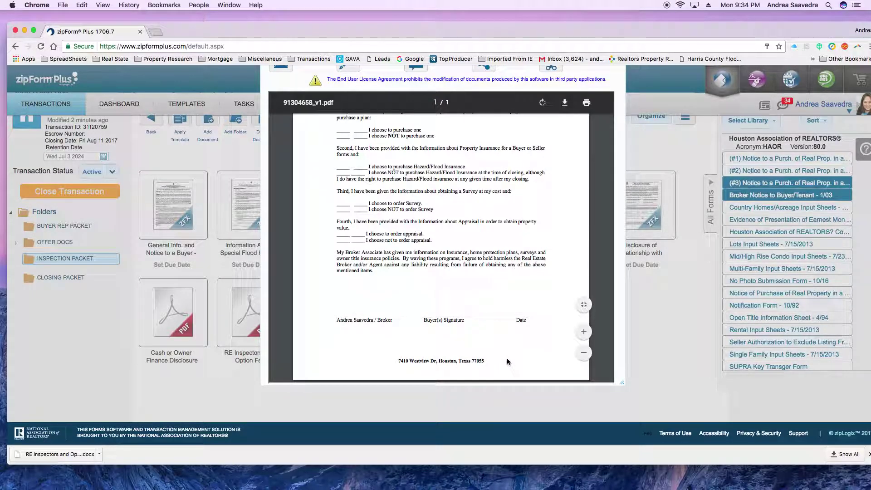
scroll(507, 358, up, 5)
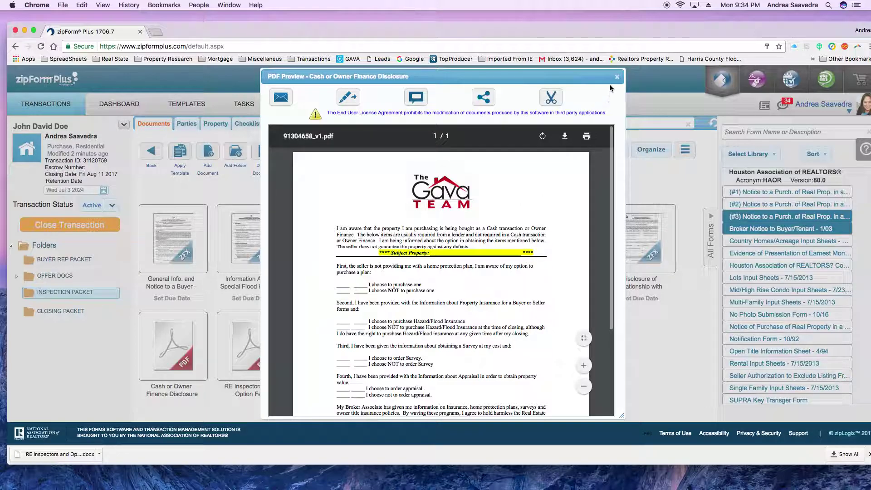
- Close that preview and scroll the RE Inspectors and Option Fee PDF to its Buyer's Signature area
click(617, 76)
click(250, 352)
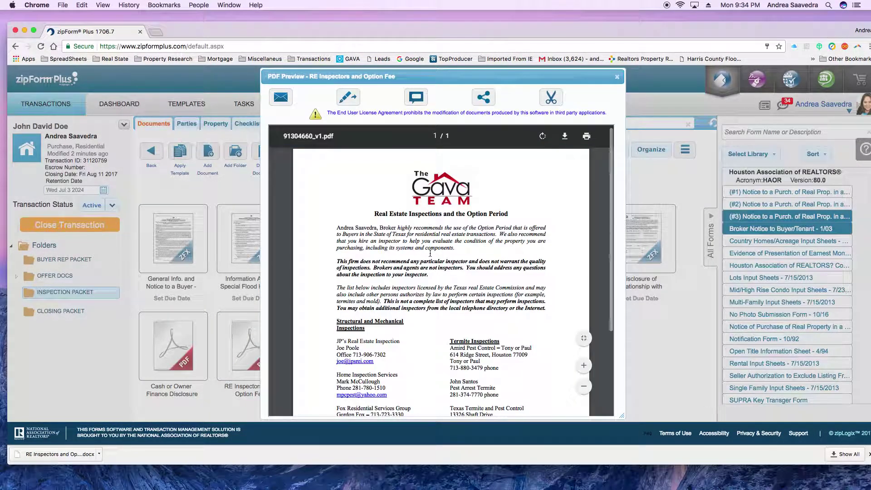
scroll(436, 268, down, 5)
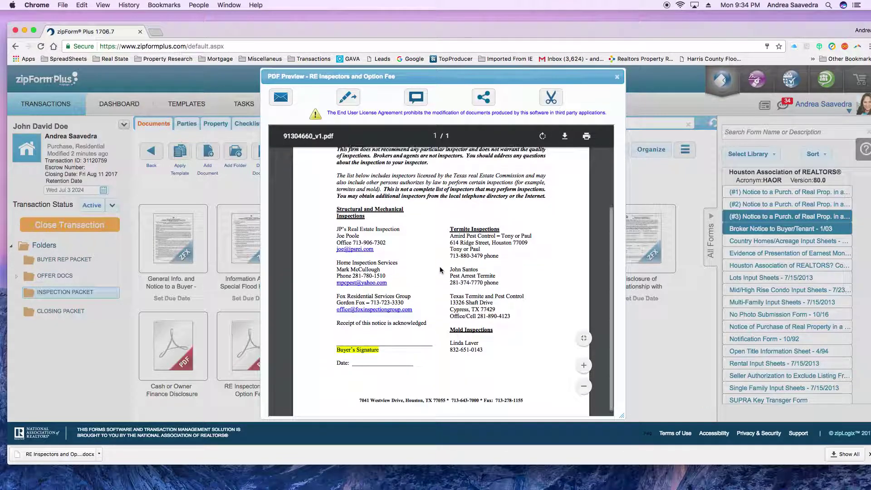
scroll(422, 244, up, 2)
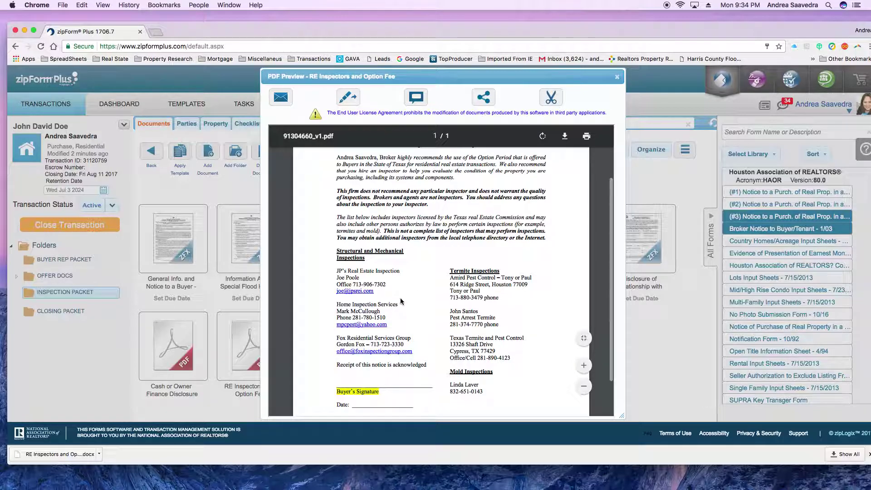
scroll(520, 349, down, 5)
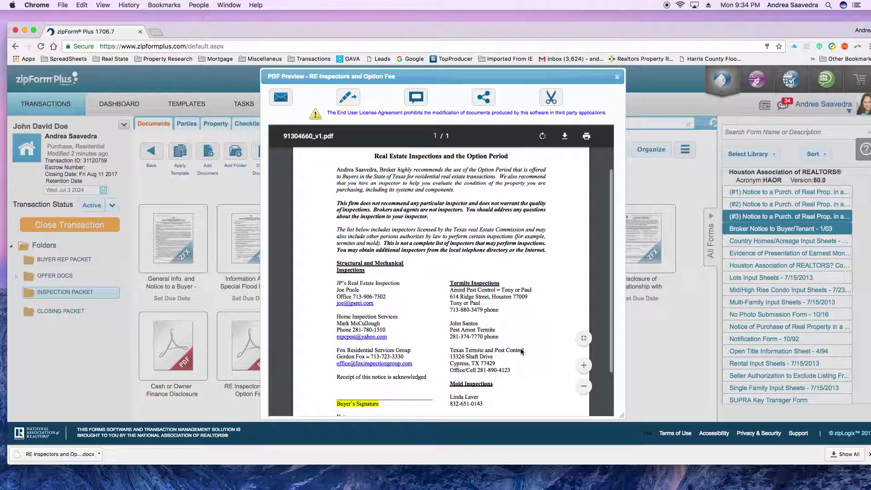
scroll(520, 349, up, 5)
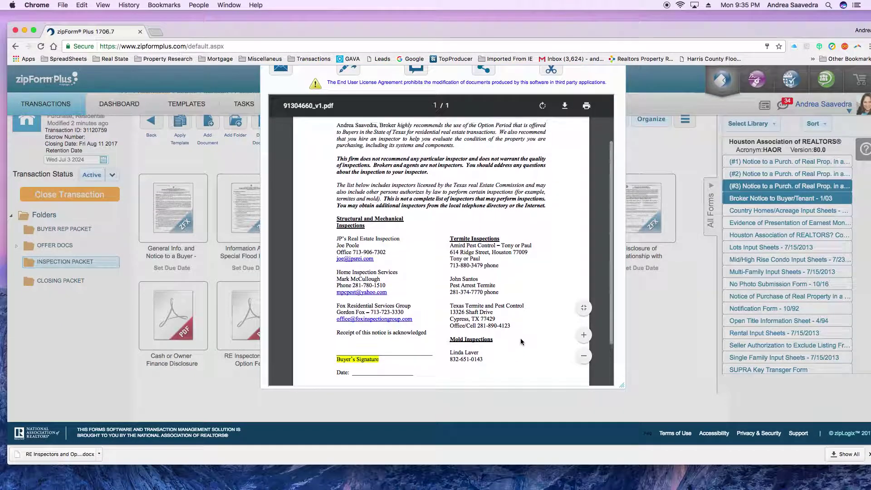
scroll(521, 339, down, 3)
scroll(520, 339, down, 2)
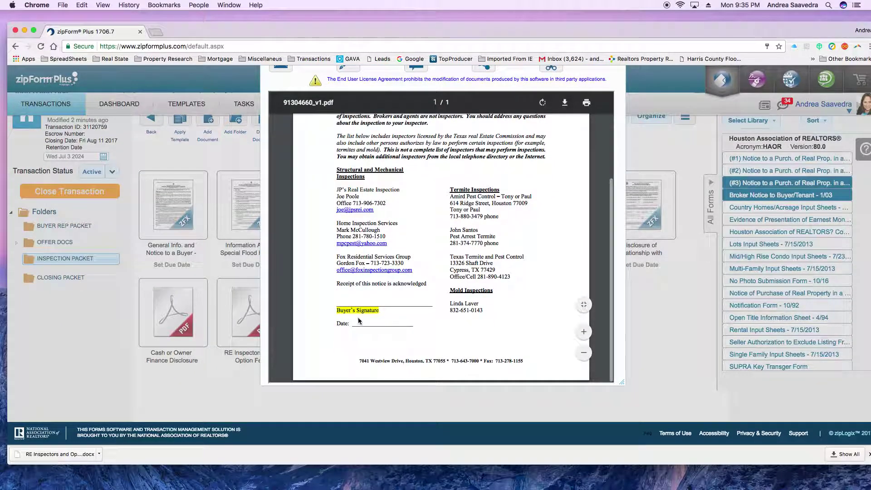
scroll(453, 136, up, 10)
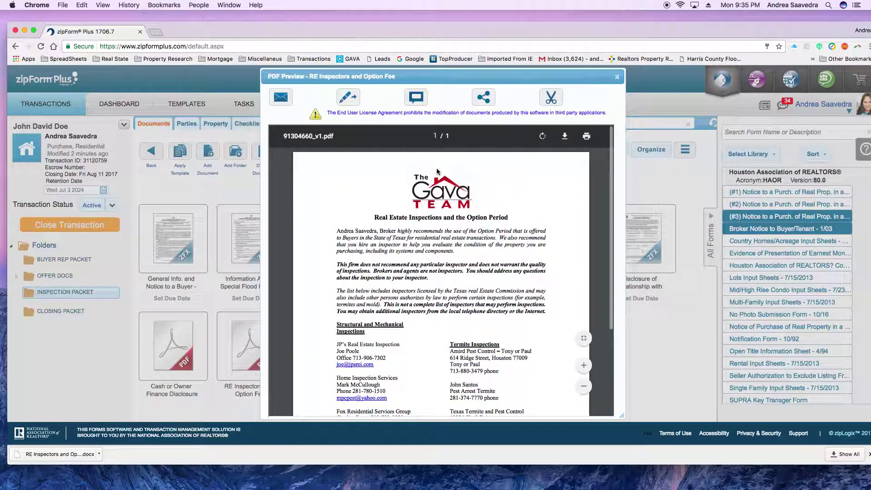
- Close the RE Inspectors and Option Fee preview and open the Spanish Translation PDF preview
click(618, 79)
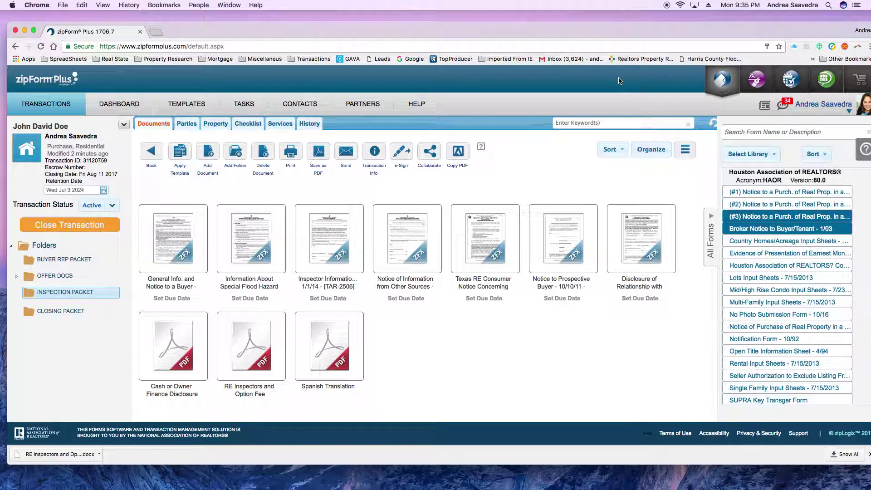
click(347, 364)
double_click(333, 351)
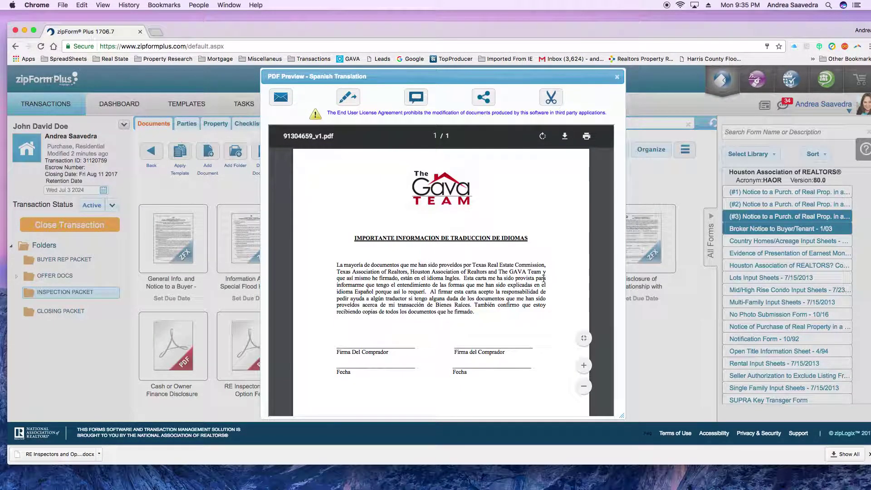
- Review the one-page Spanish Translation notice's signature lines, then close the preview
scroll(543, 278, down, 5)
scroll(543, 279, up, 4)
scroll(544, 281, down, 4)
scroll(544, 281, up, 4)
scroll(544, 282, down, 2)
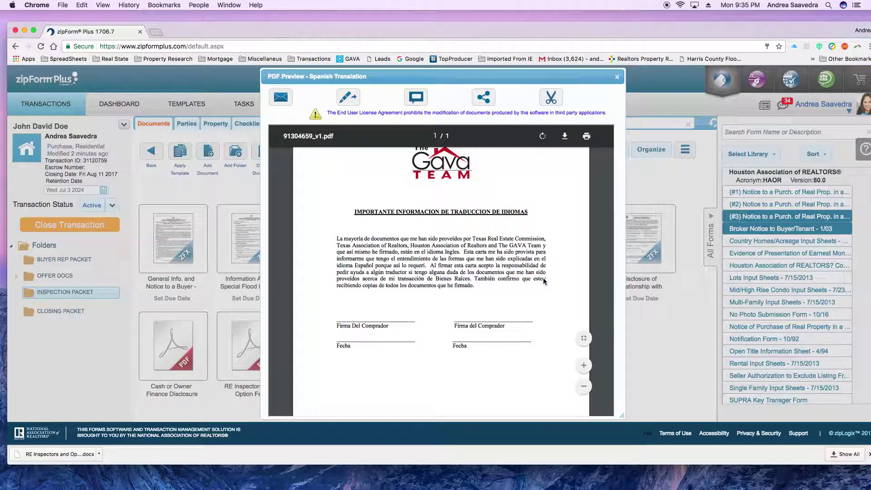
scroll(545, 279, down, 4)
scroll(544, 279, up, 5)
scroll(544, 281, down, 4)
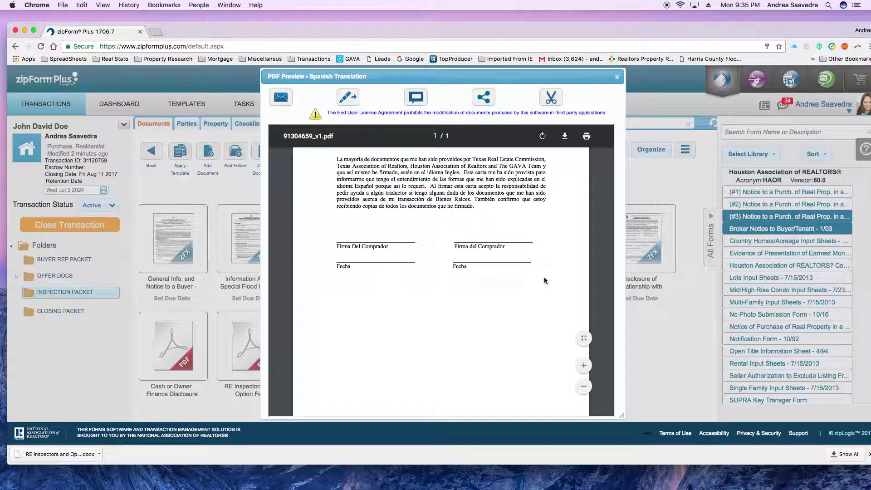
scroll(544, 280, up, 4)
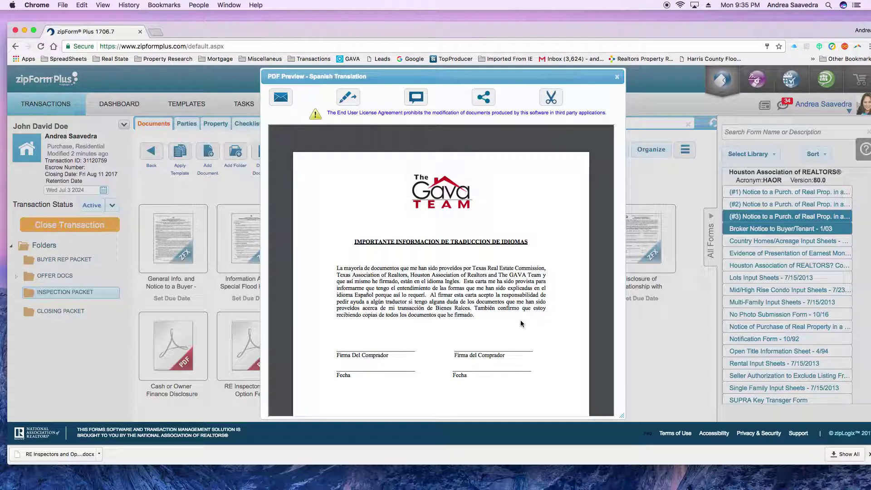
scroll(523, 322, down, 2)
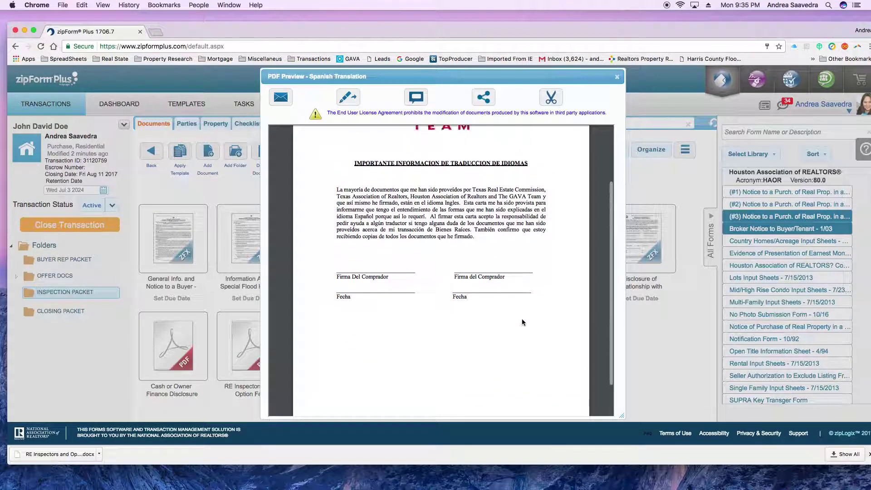
scroll(522, 318, up, 2)
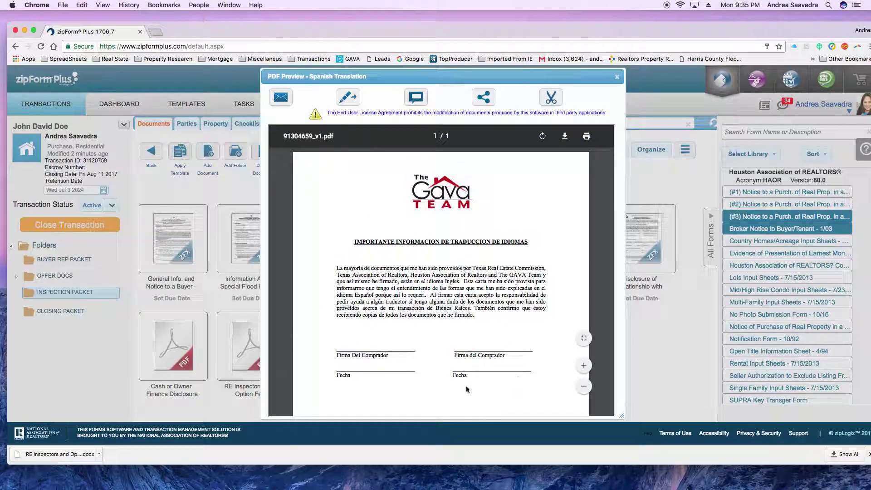
scroll(486, 383, down, 5)
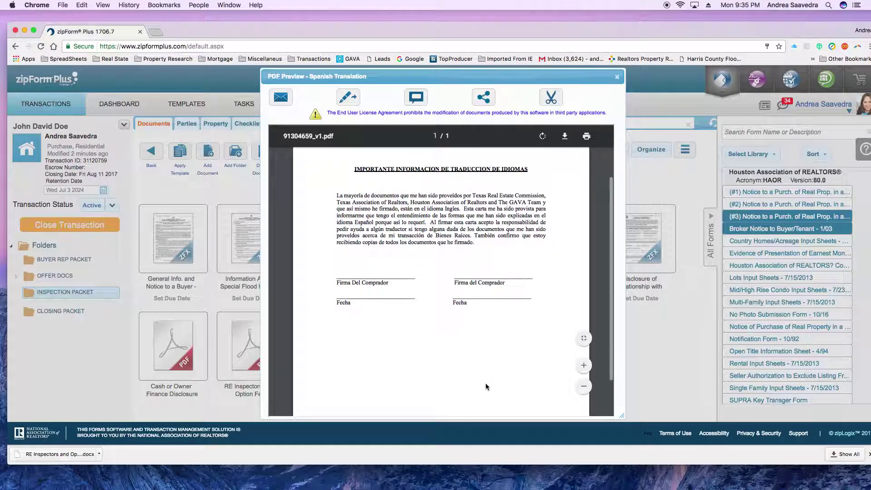
scroll(503, 369, up, 5)
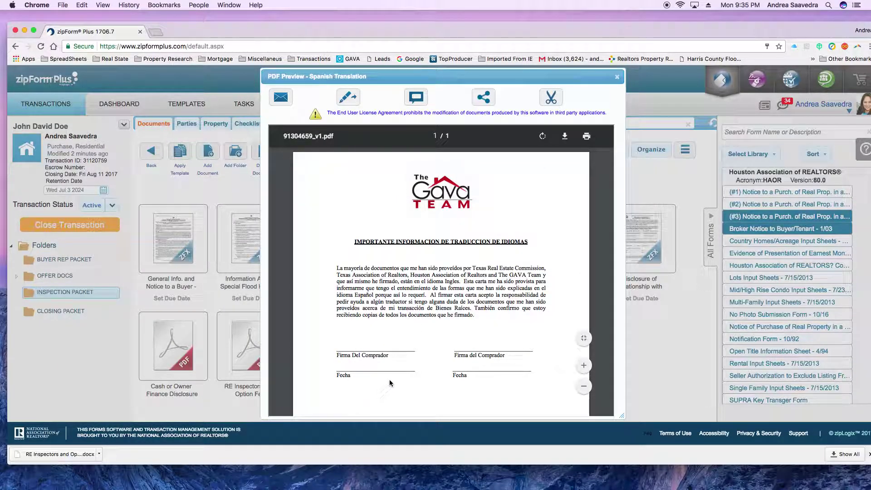
click(617, 76)
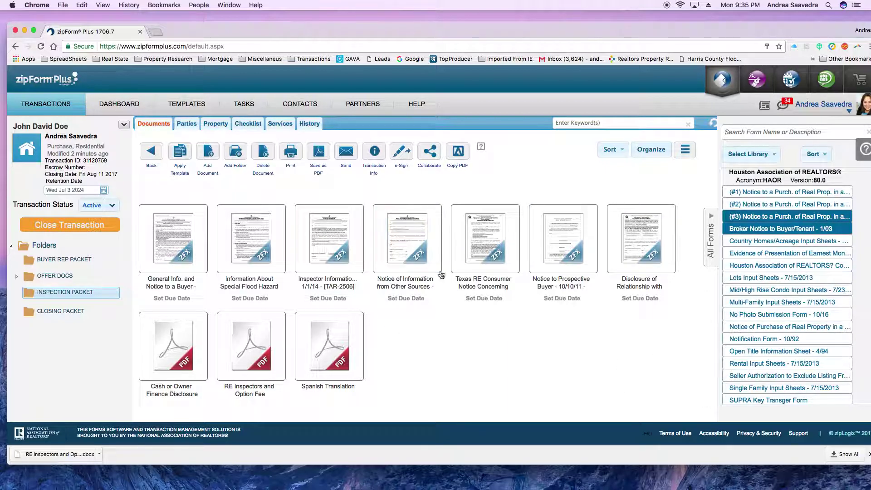
- From General Info, use e-Sign > Sign multiple forms to select all ten packet documents and continue
click(186, 236)
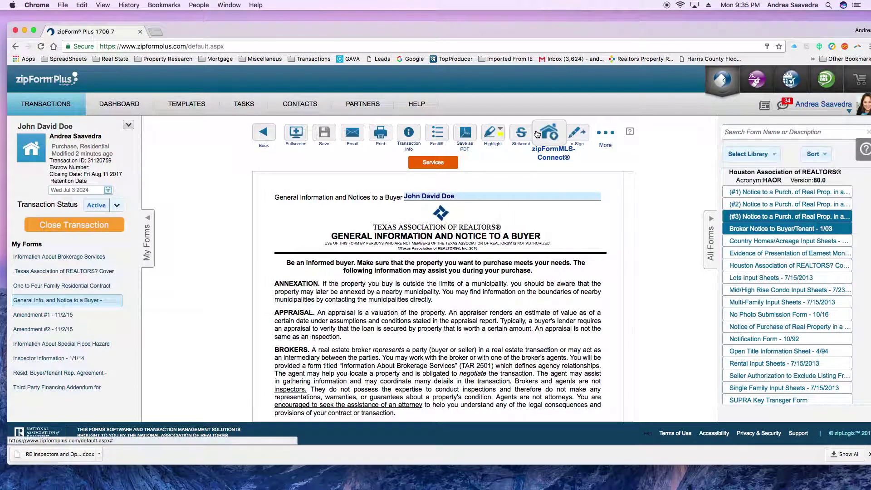
click(577, 132)
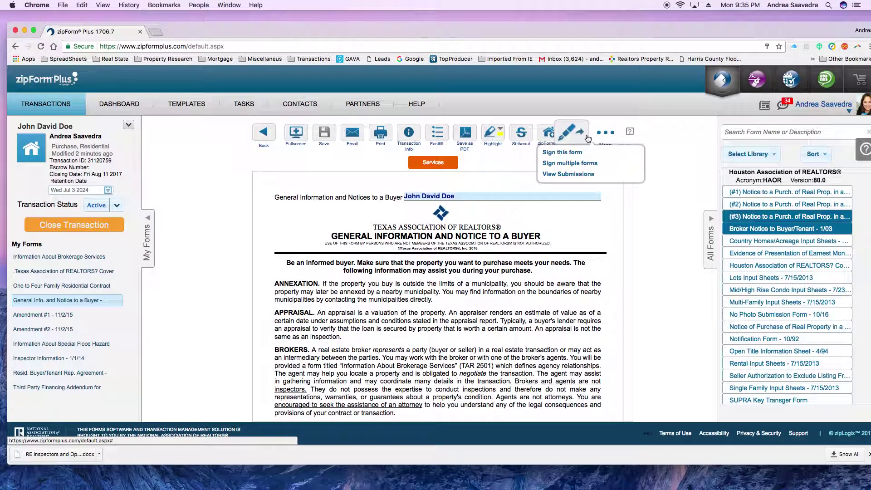
click(574, 164)
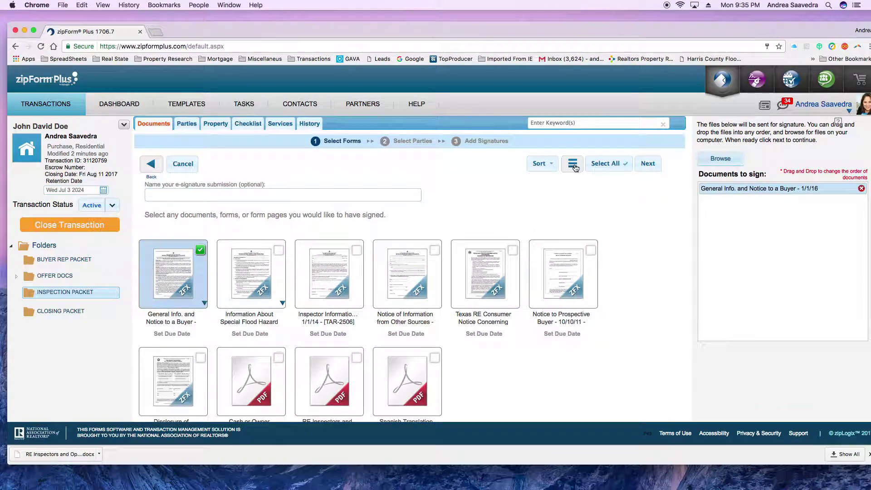
click(603, 164)
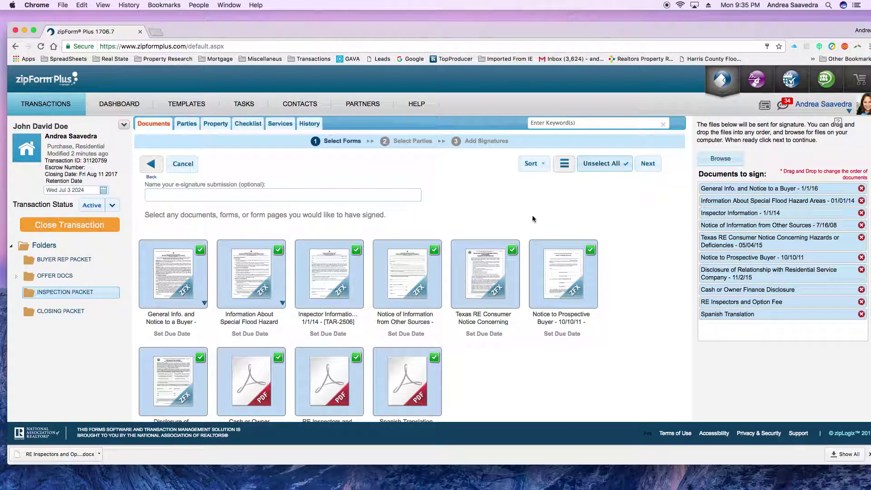
scroll(463, 211, down, 2)
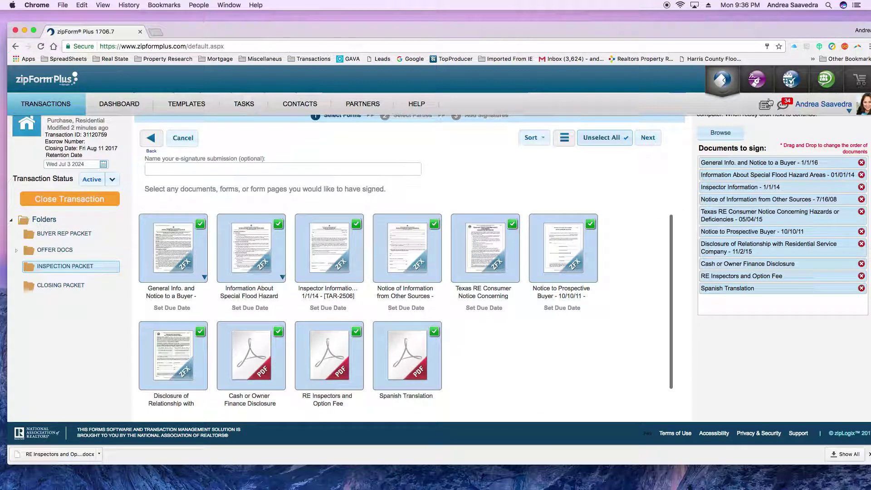
click(648, 138)
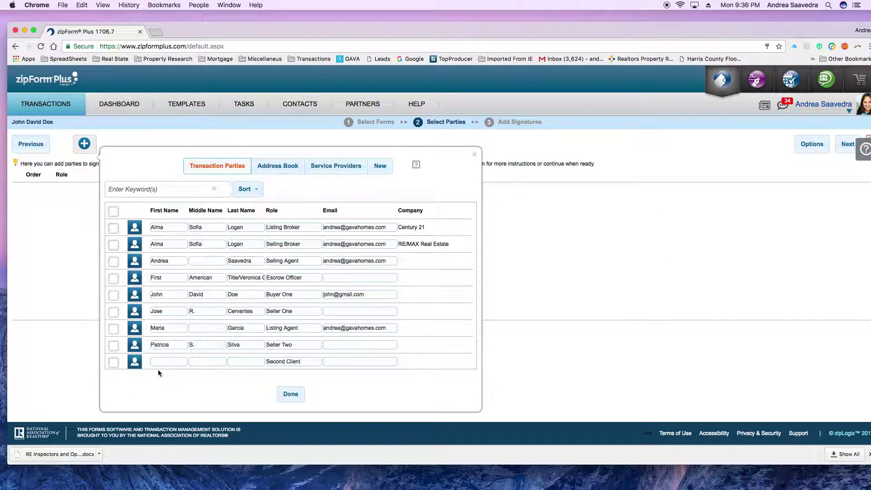
- Make the Selling Agent the first signer and Buyer One the second, then continue to Add Signatures
click(115, 298)
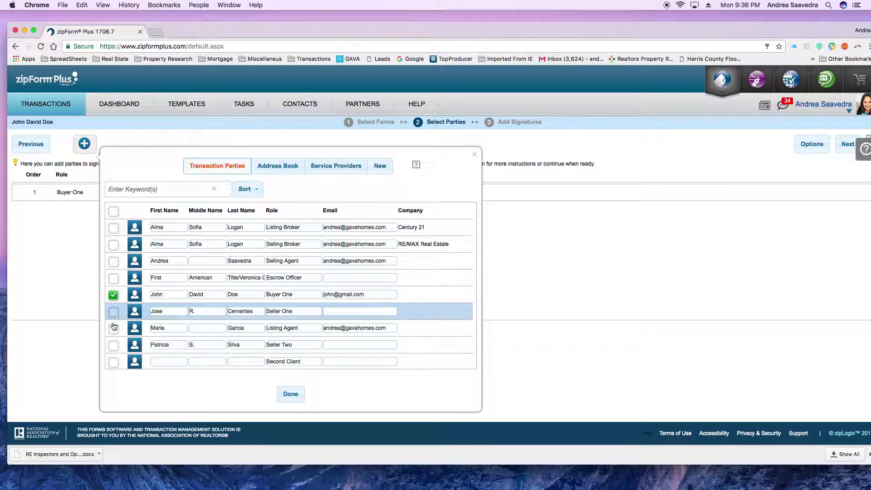
click(114, 264)
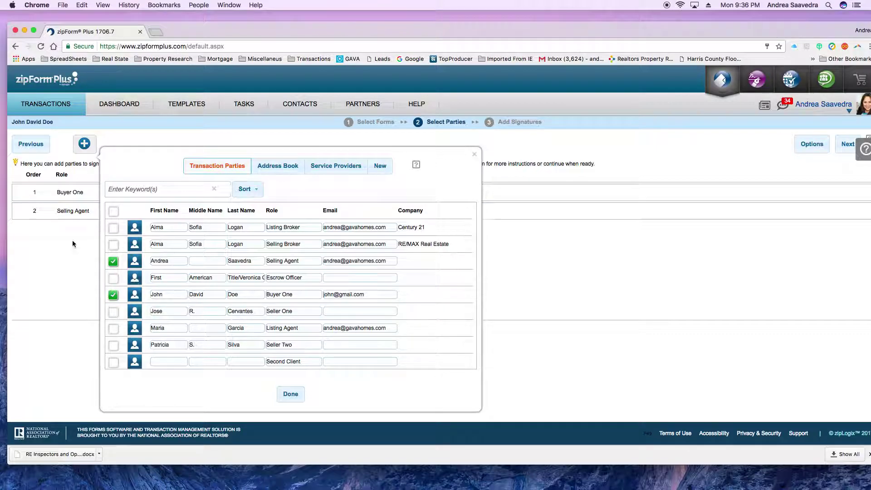
click(111, 263)
click(114, 295)
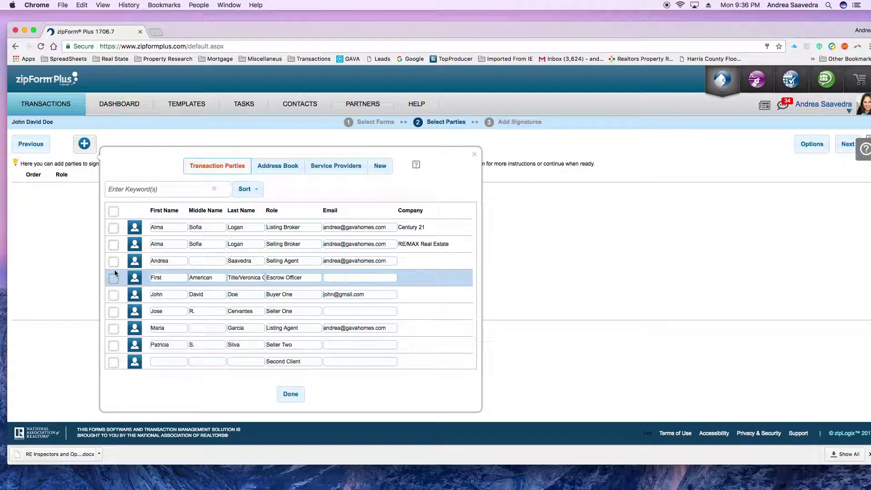
click(114, 263)
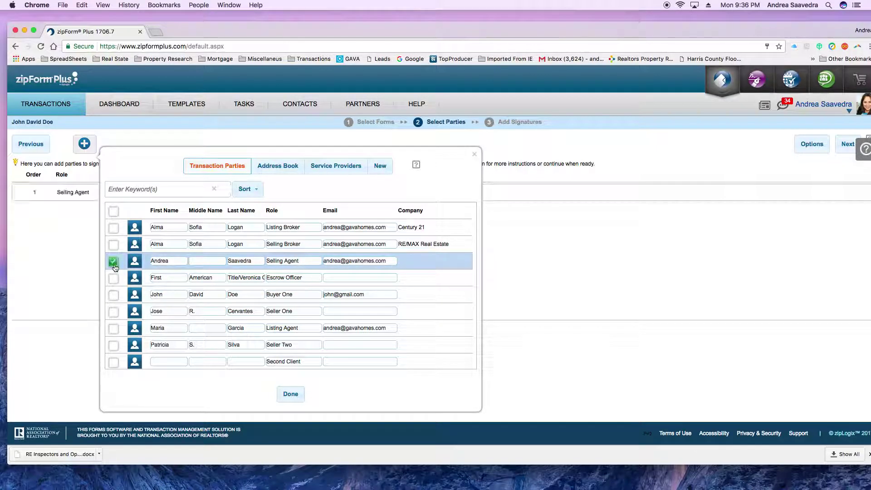
click(114, 295)
click(291, 394)
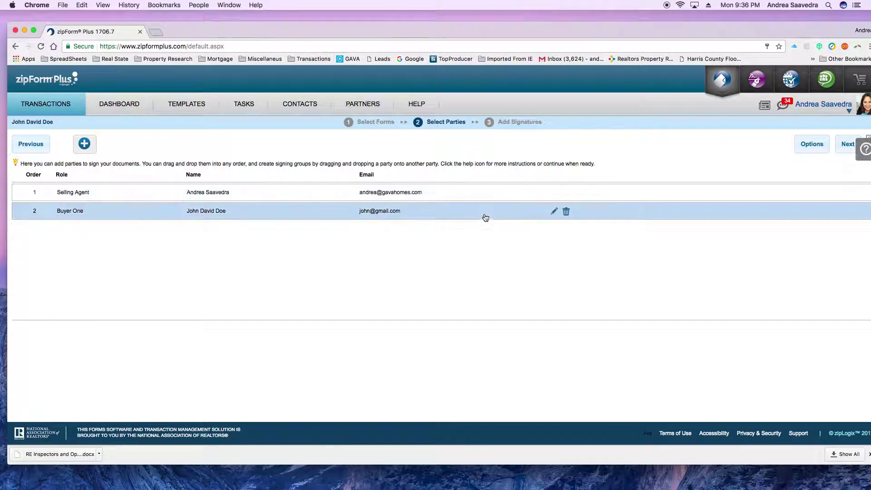
click(846, 145)
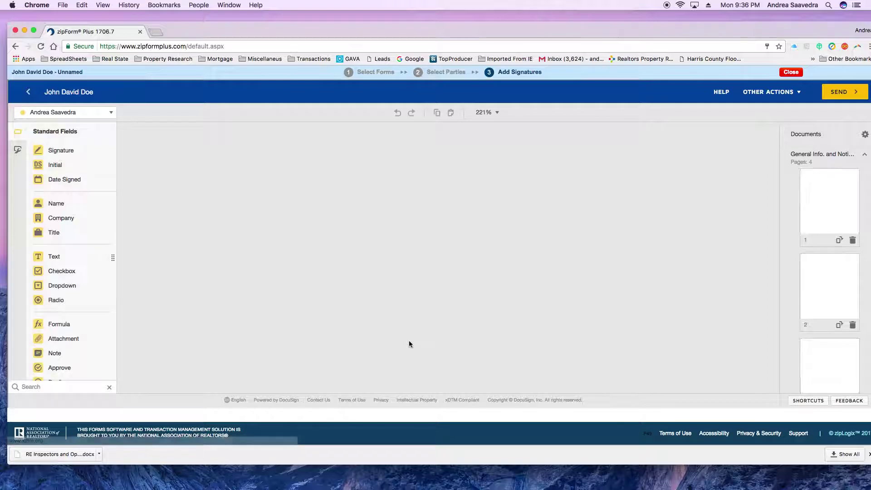
- Scroll the loaded Add Signatures editor down to the flood disclosure's receipt signature block
scroll(503, 260, down, 5)
scroll(503, 259, down, 15)
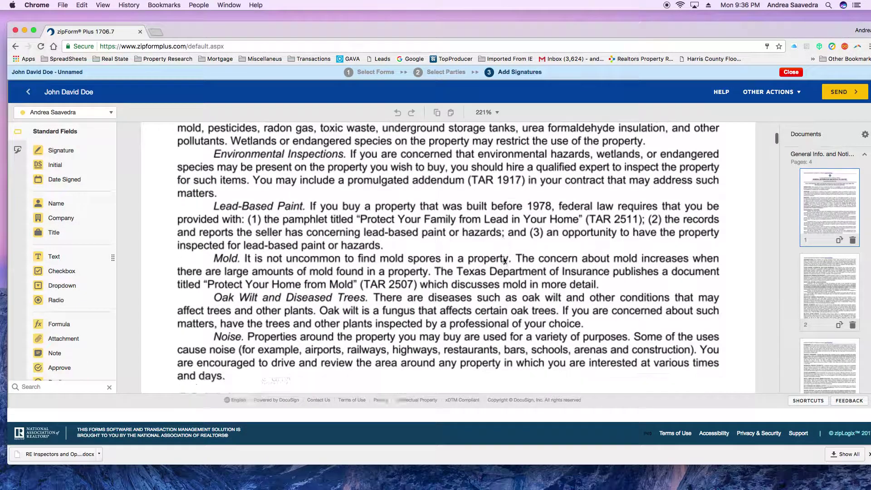
scroll(504, 261, down, 15)
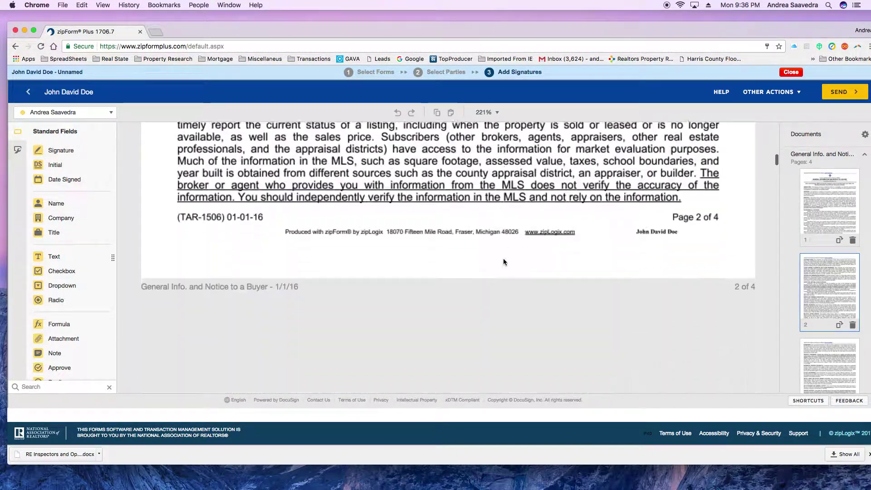
scroll(503, 263, down, 10)
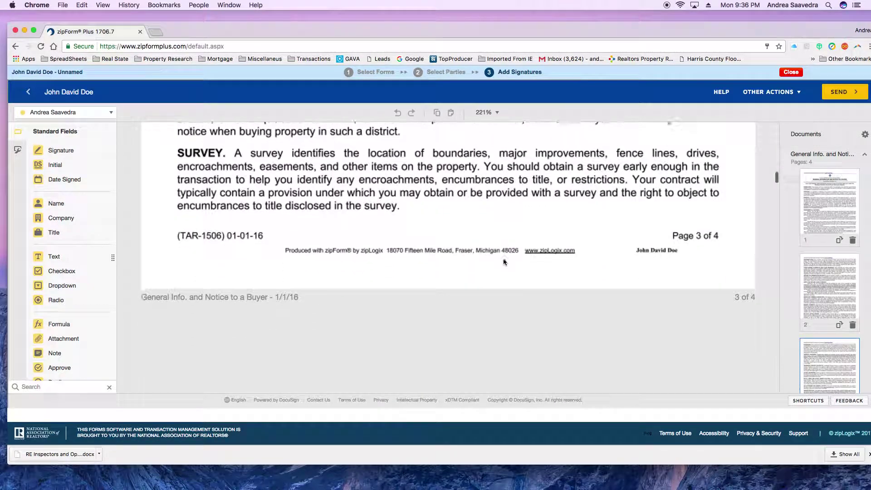
scroll(503, 263, down, 15)
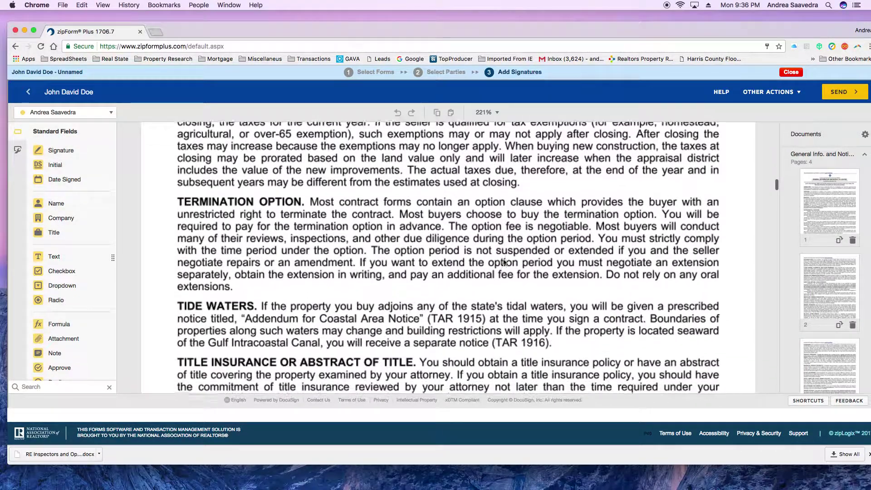
scroll(503, 262, down, 1)
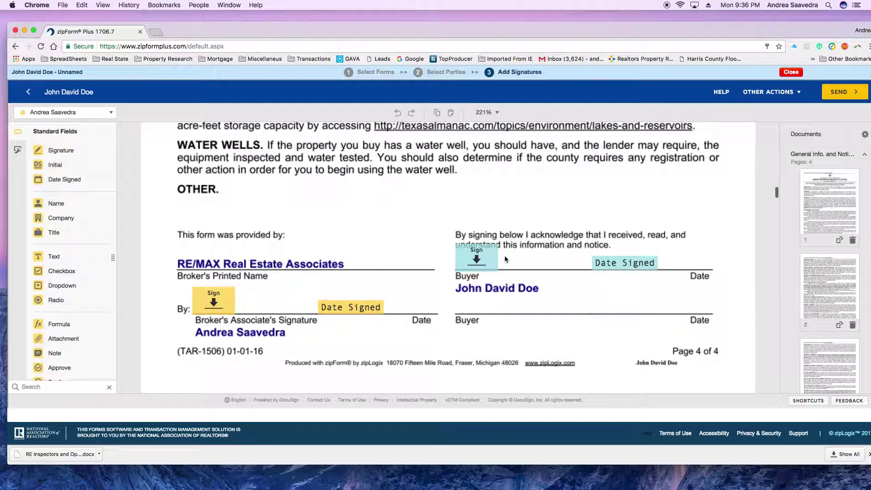
scroll(558, 317, down, 10)
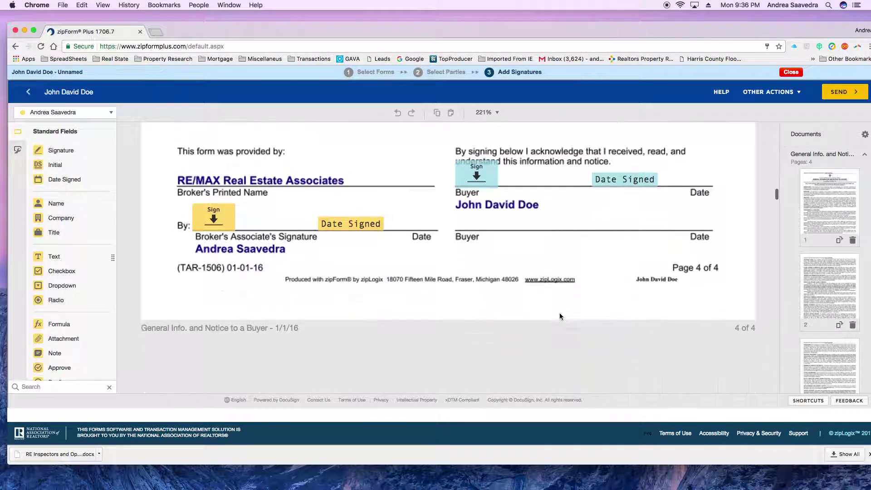
scroll(559, 317, down, 15)
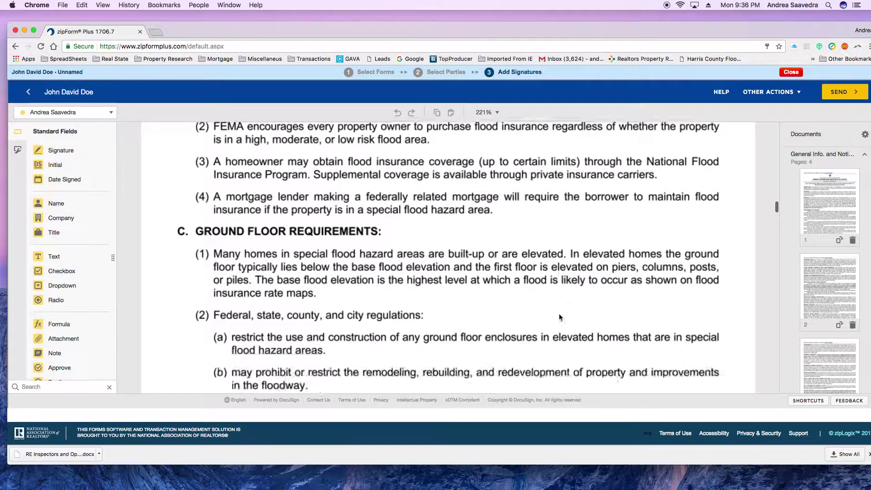
scroll(560, 317, down, 20)
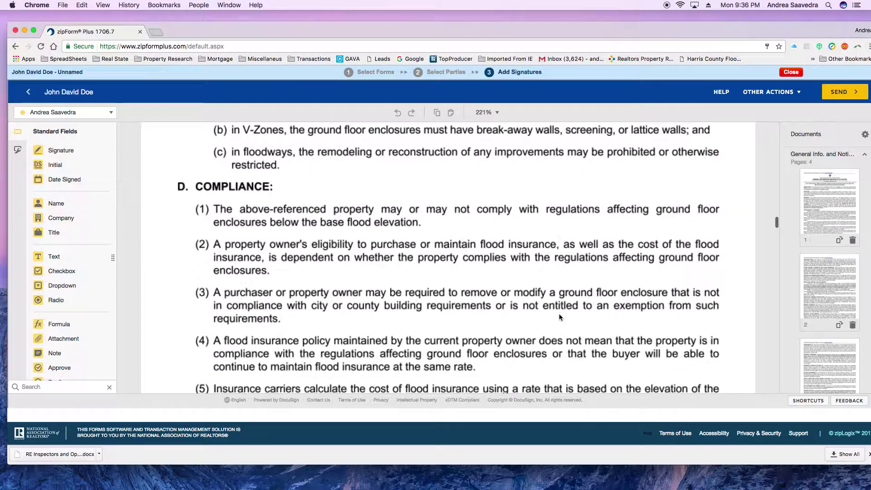
scroll(559, 318, down, 15)
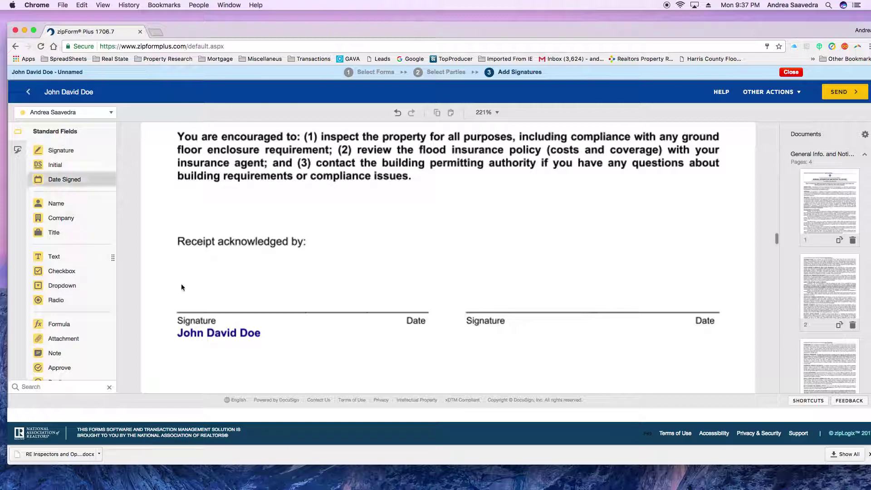
- With the buyer as recipient, add Signature and Date Signed fields on the flood disclosure's receipt lines
click(64, 112)
click(65, 144)
mouse_move(61, 151)
mouse_down()
mouse_move(216, 259)
mouse_move(172, 282)
mouse_up()
mouse_move(64, 179)
mouse_down()
mouse_move(367, 290)
mouse_move(355, 303)
mouse_up()
click(396, 221)
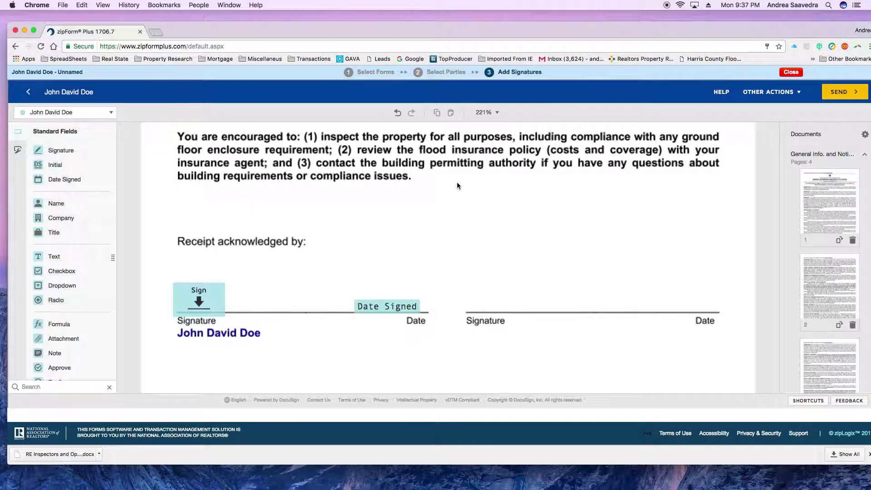
- Add the buyer's Signature and Date Signed fields on the inspector form's Buyer/Seller line
scroll(494, 218, down, 10)
scroll(495, 221, down, 8)
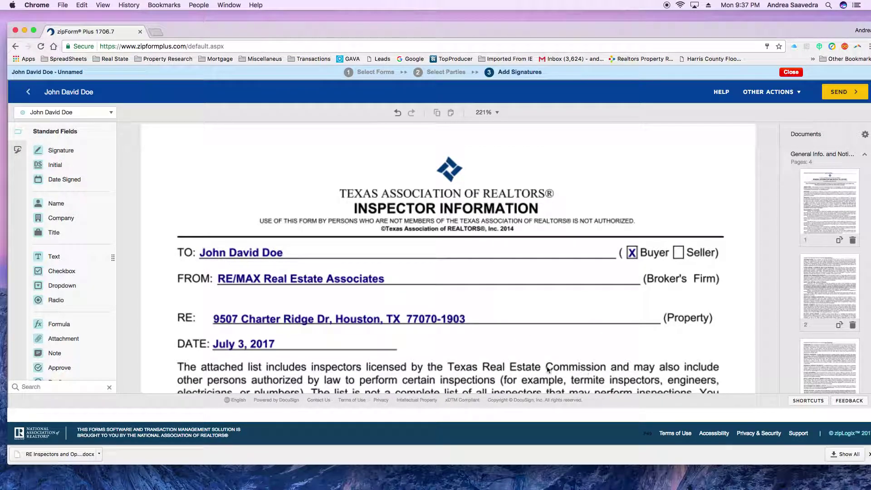
scroll(554, 352, down, 8)
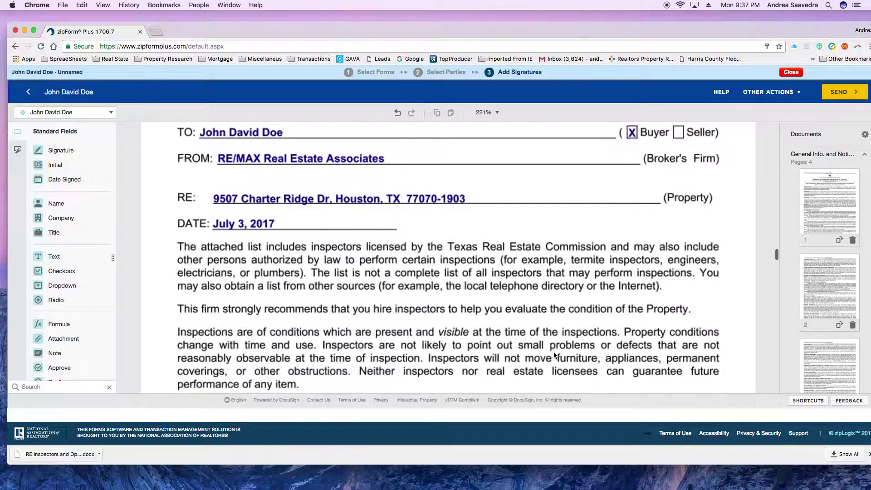
scroll(553, 357, down, 3)
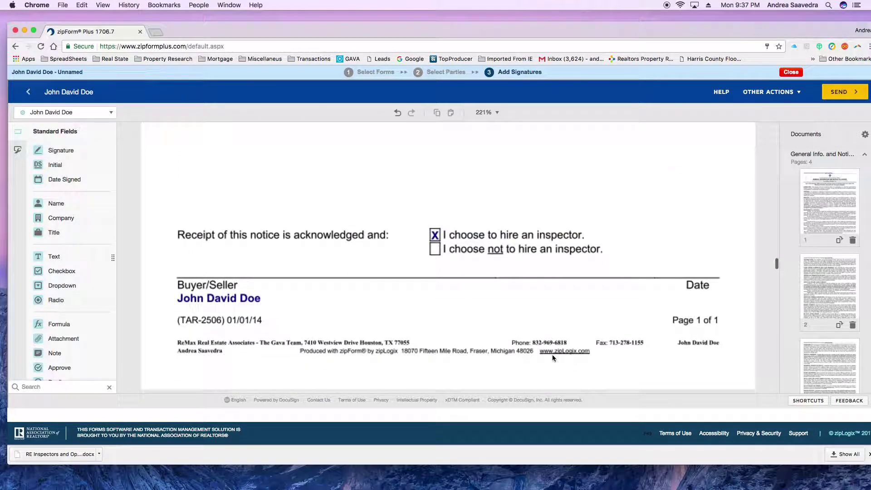
mouse_move(50, 153)
mouse_down()
mouse_move(207, 283)
mouse_move(172, 266)
mouse_up()
drag(55, 181, 620, 272)
click(624, 219)
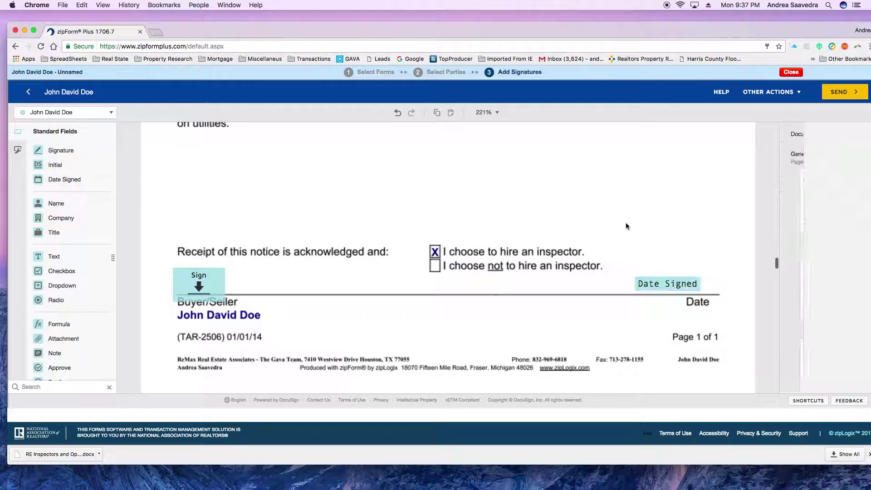
- On the Other Sources notice, add the agent's signature on the By: line and the buyer's signature and date
scroll(592, 222, down, 10)
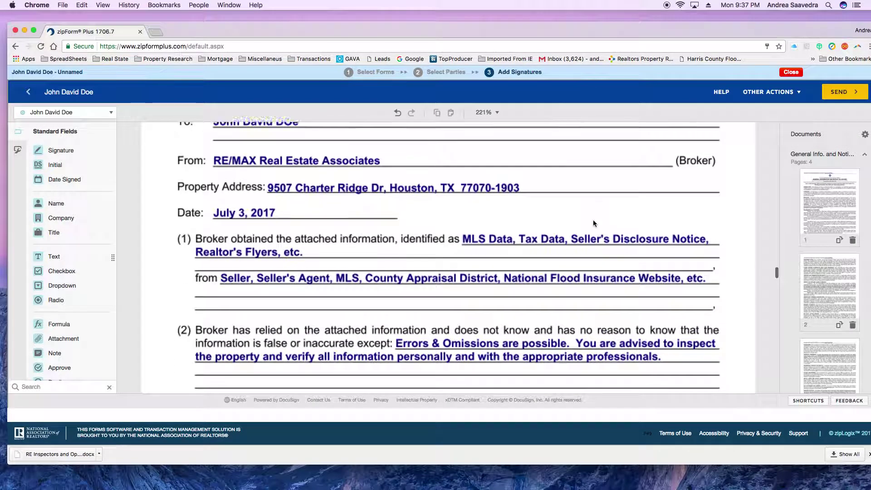
scroll(592, 219, down, 1)
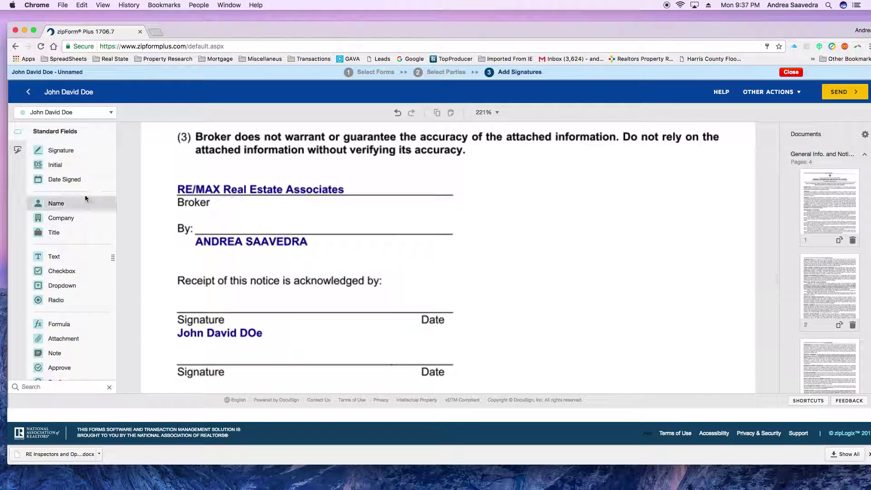
click(77, 117)
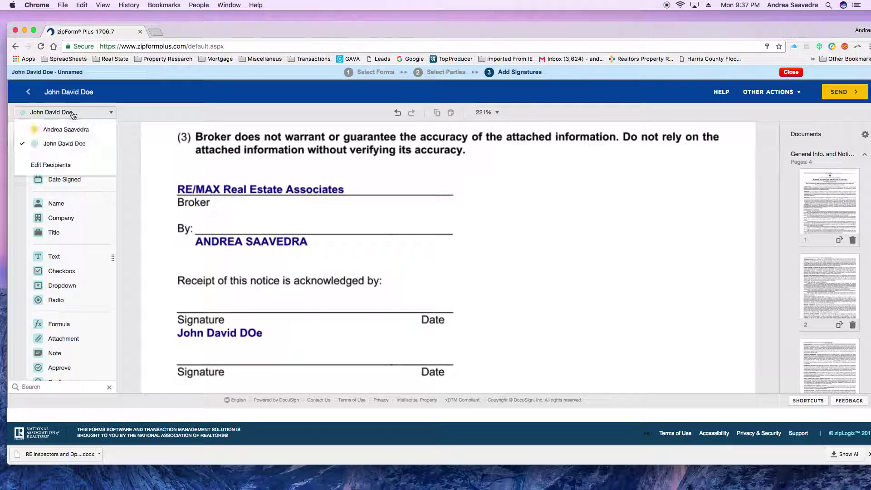
click(62, 130)
mouse_move(55, 151)
mouse_down()
mouse_move(216, 223)
mouse_move(191, 205)
mouse_up()
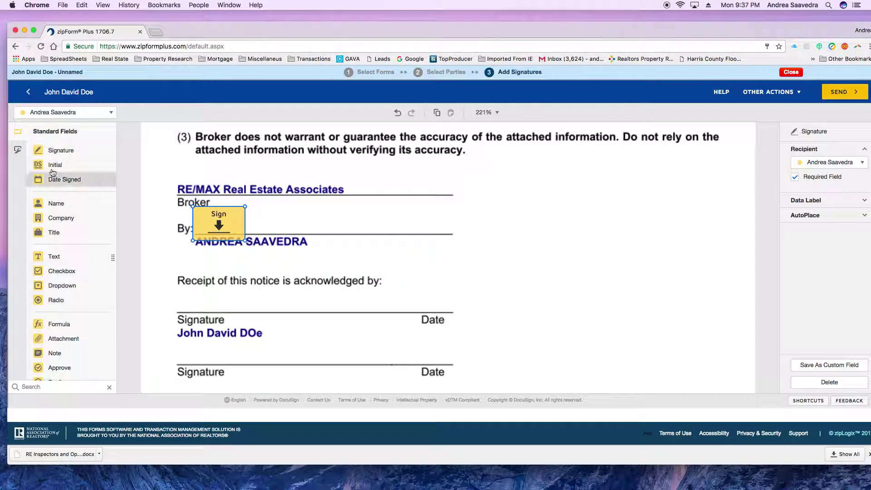
click(66, 117)
click(64, 143)
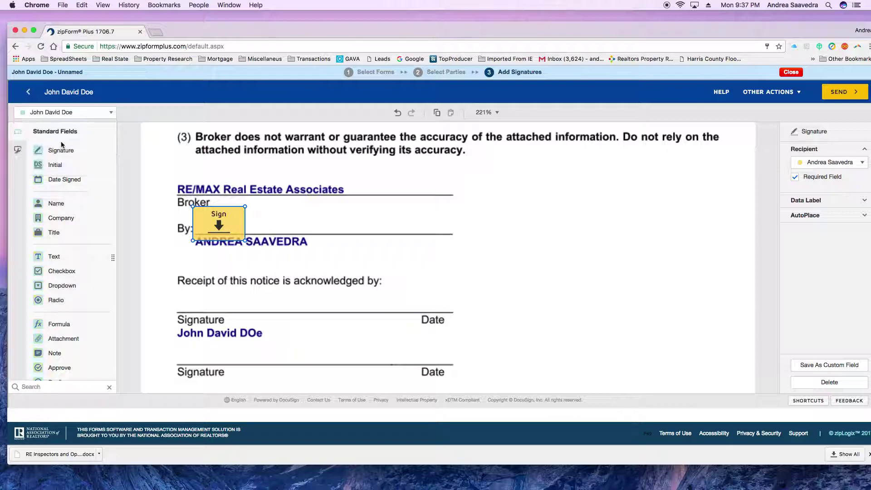
mouse_move(59, 150)
mouse_down()
mouse_move(135, 201)
mouse_move(172, 283)
mouse_up()
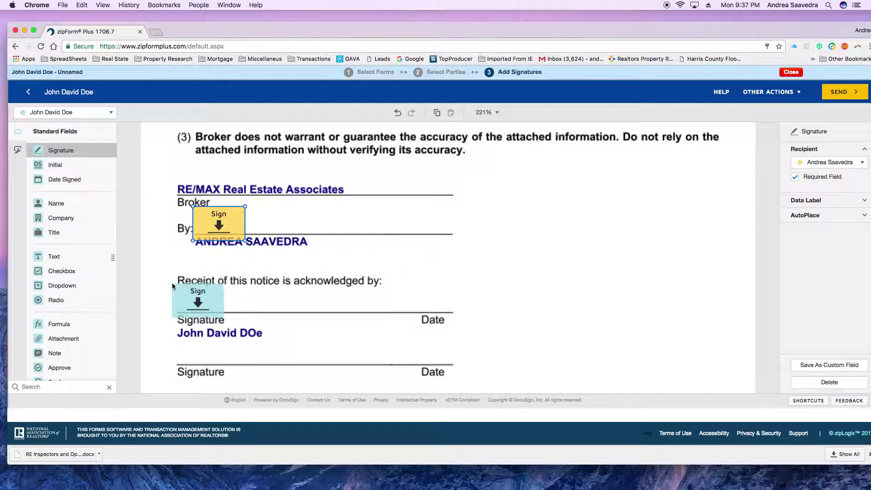
mouse_move(65, 179)
mouse_down()
mouse_move(341, 273)
mouse_move(391, 301)
mouse_up()
click(588, 265)
scroll(587, 265, down, 1)
- Add an Initial field and a Date Signed field beside the hazards bullet list
scroll(587, 264, down, 15)
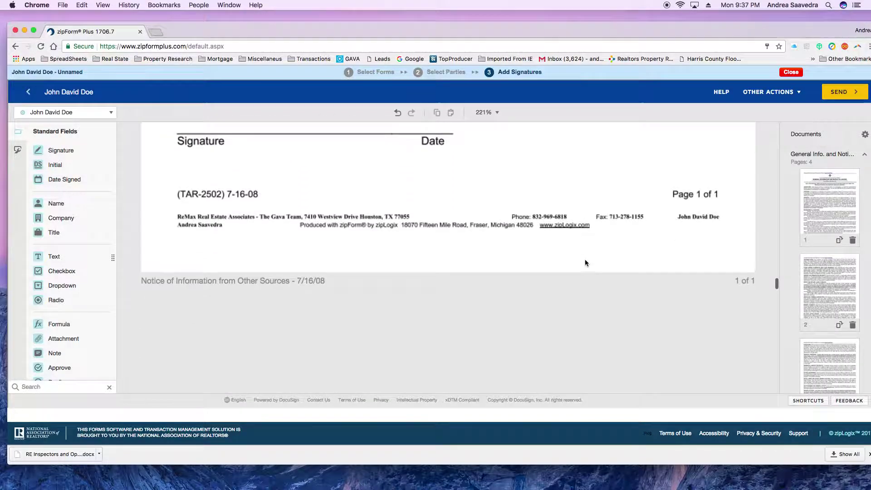
scroll(583, 261, up, 6)
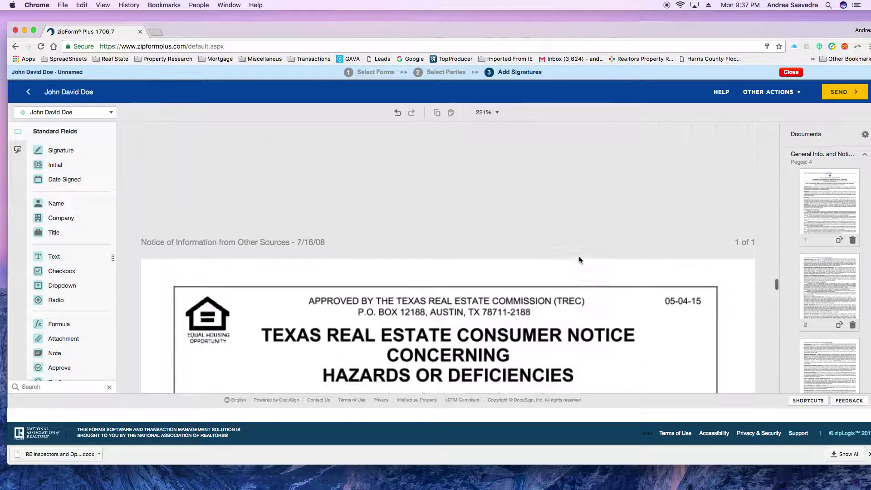
scroll(581, 263, down, 3)
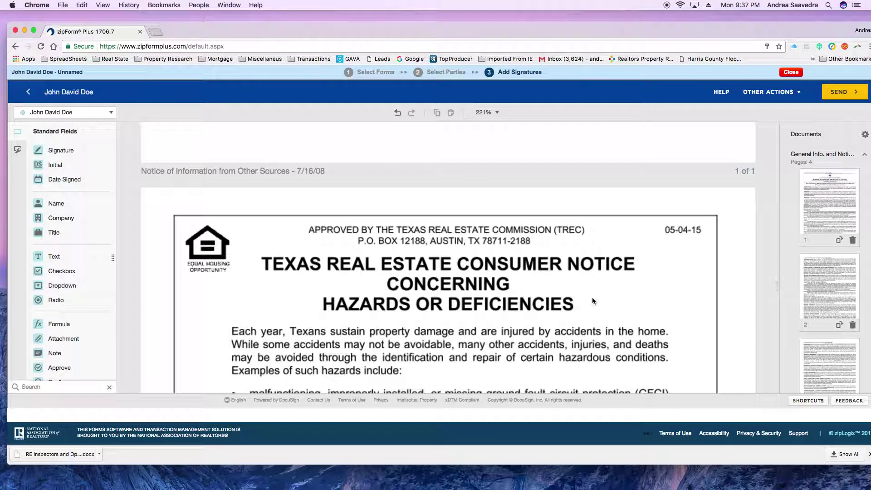
scroll(599, 330, down, 10)
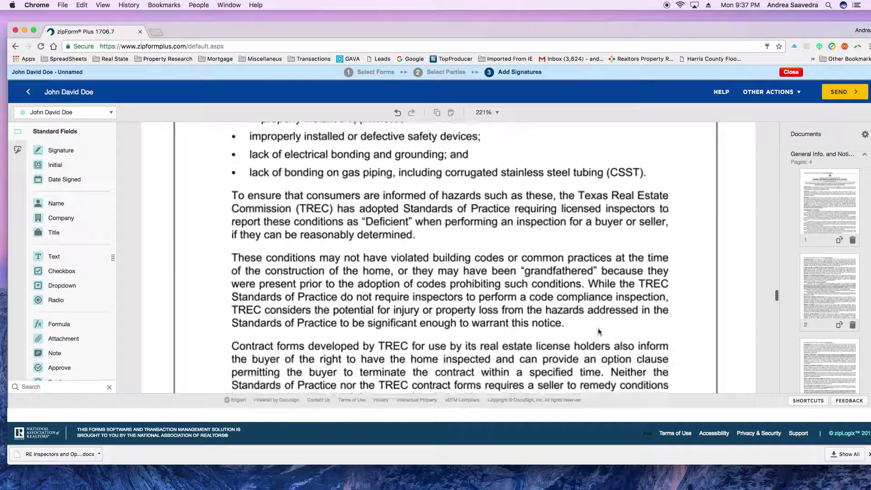
scroll(594, 325, up, 8)
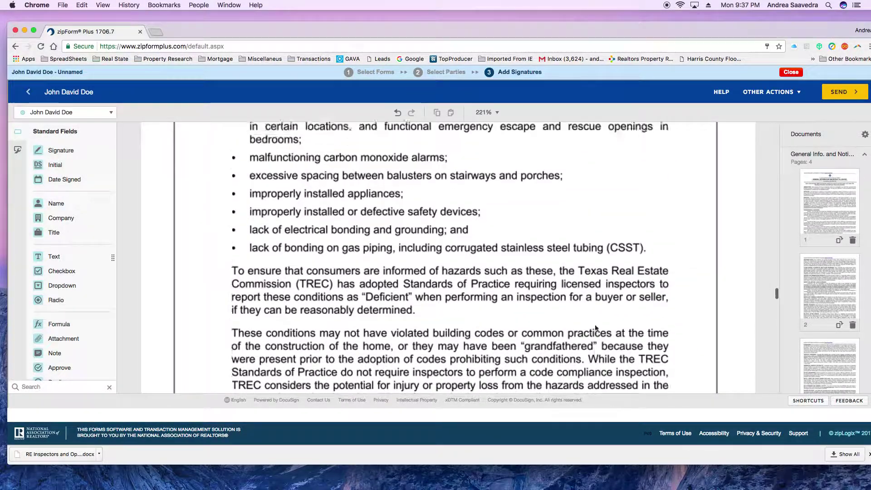
drag(55, 164, 576, 213)
drag(64, 180, 657, 252)
click(617, 276)
- Place the agent's Signature field beside her name on the broker line
scroll(617, 276, down, 10)
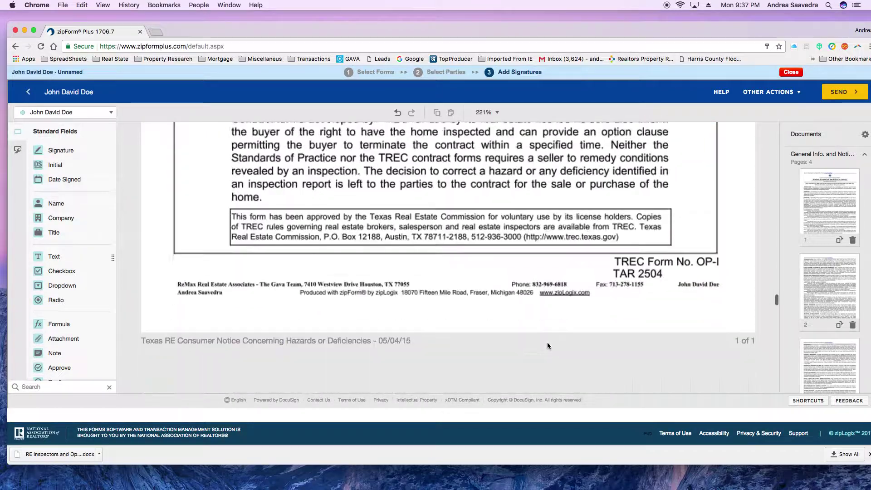
scroll(548, 346, down, 6)
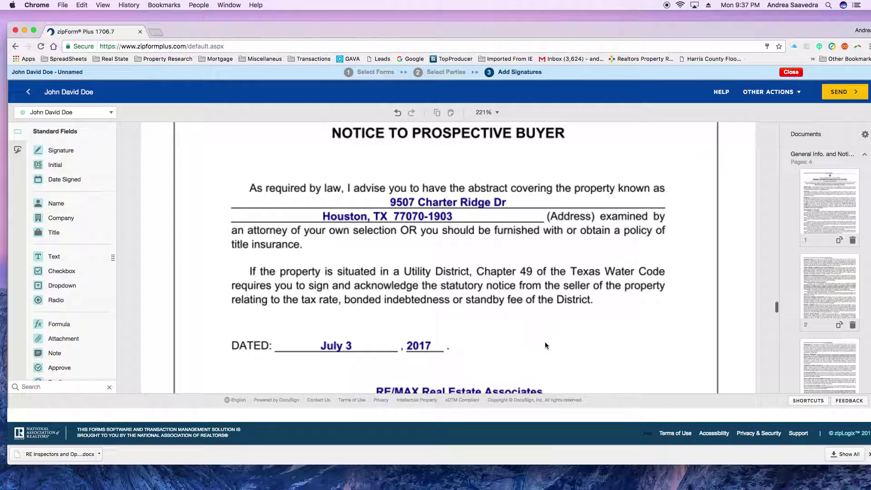
scroll(547, 344, down, 5)
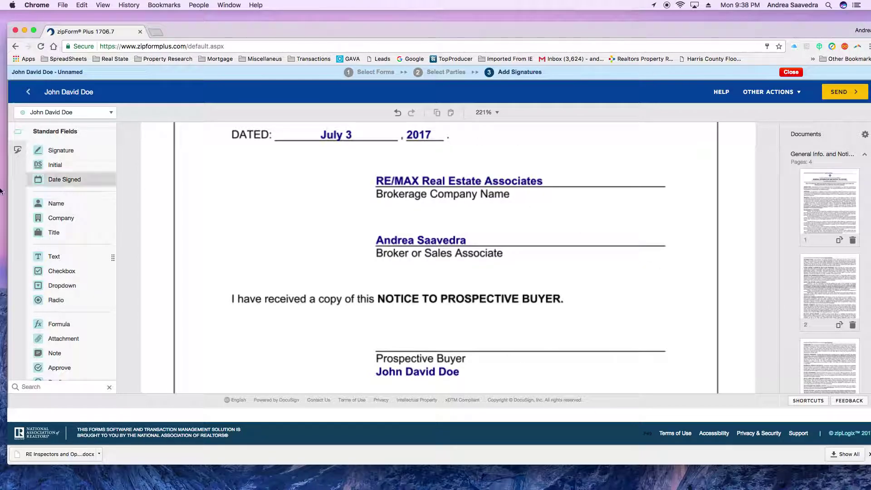
click(53, 113)
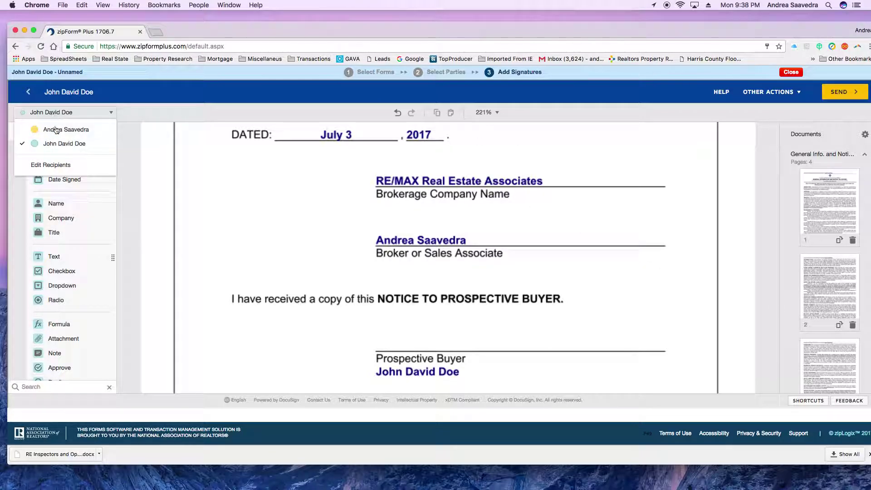
click(57, 130)
mouse_move(59, 150)
mouse_down()
mouse_move(622, 211)
mouse_move(545, 216)
mouse_up()
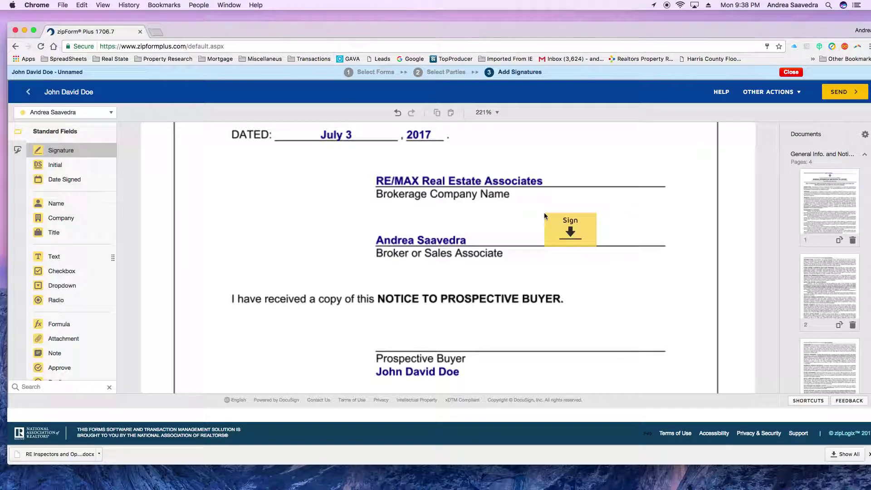
click(214, 233)
- Place the buyer's Signature field on the Prospective Buyer line
scroll(213, 233, down, 3)
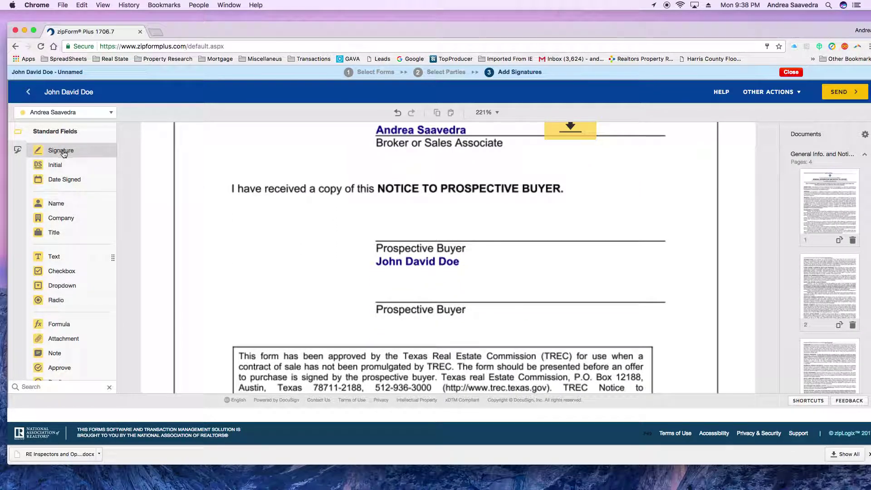
click(66, 112)
click(69, 142)
mouse_move(65, 160)
mouse_down()
mouse_move(410, 201)
mouse_move(377, 213)
mouse_up()
click(527, 204)
scroll(567, 241, down, 15)
scroll(567, 245, down, 15)
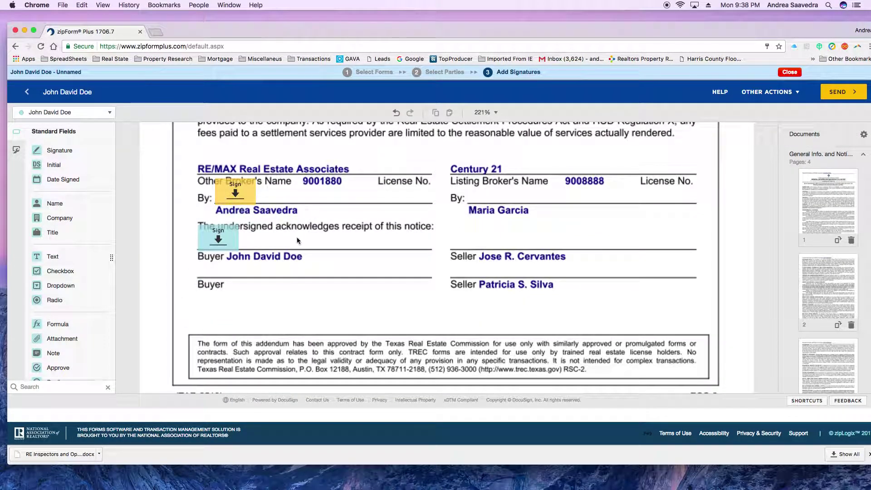
- Add an agent-assigned Text field on the Gava Team page's Subject Property line
scroll(442, 245, down, 5)
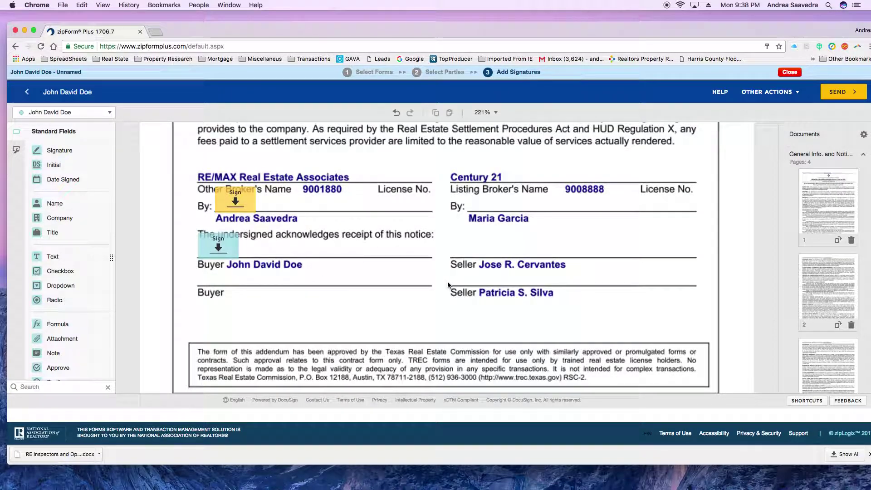
scroll(445, 280, down, 15)
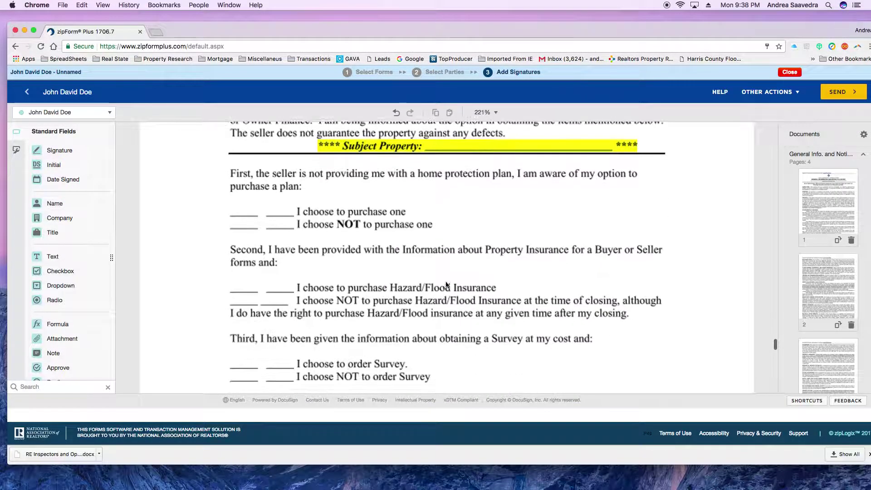
scroll(446, 285, up, 3)
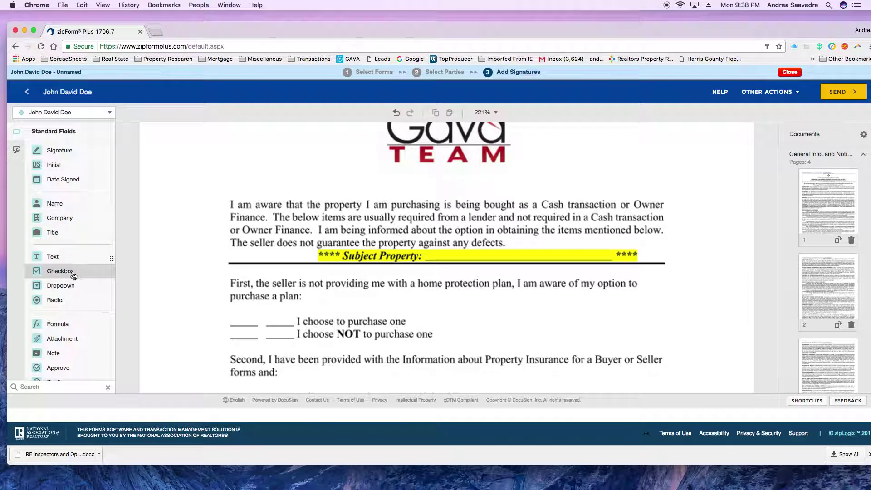
click(73, 118)
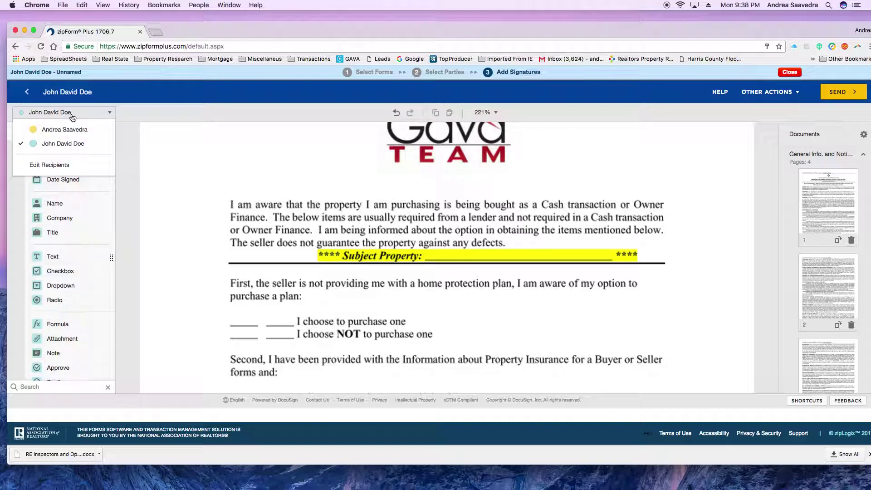
click(65, 130)
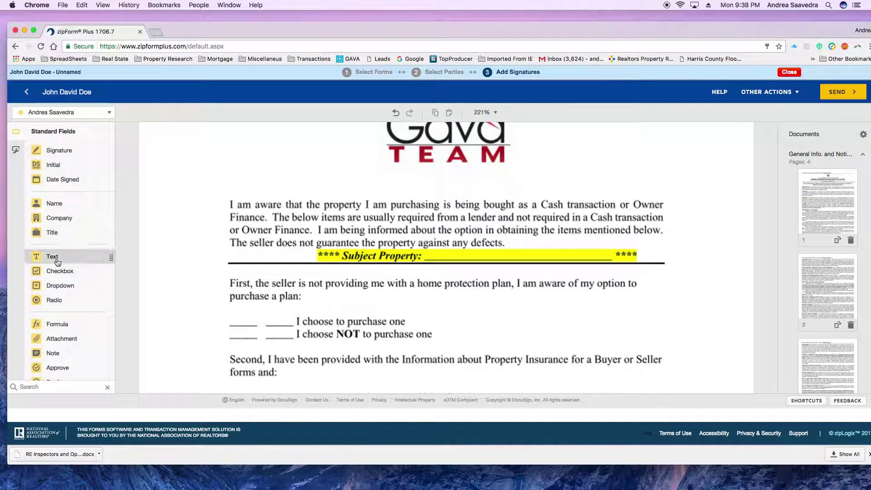
drag(56, 262, 449, 255)
- Enter the property's street address and ZIP in the field and widen it to one line
click(798, 226)
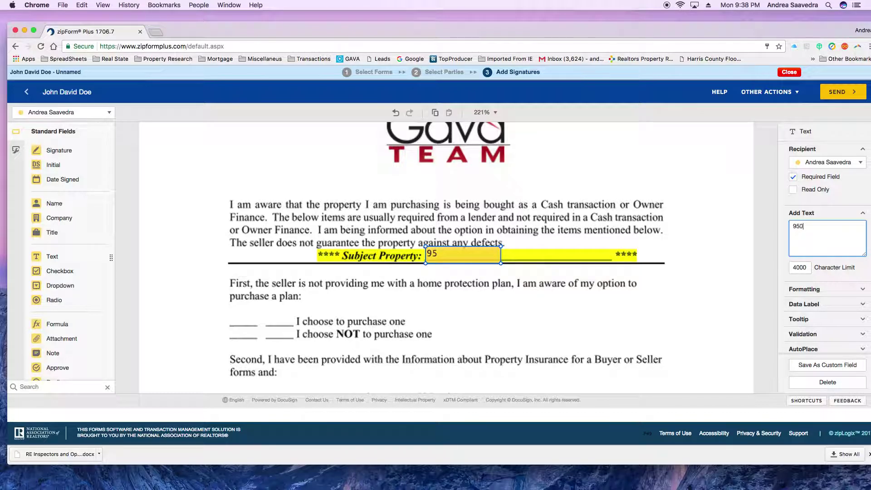
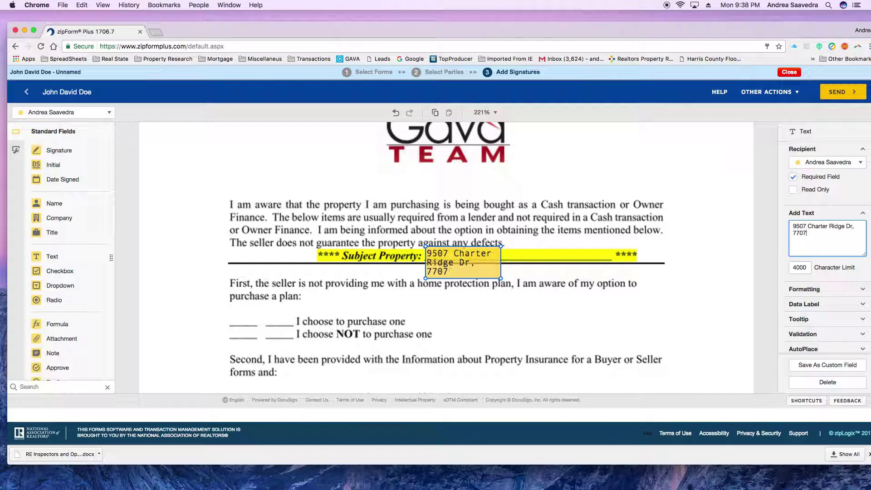
drag(503, 278, 612, 265)
click(761, 388)
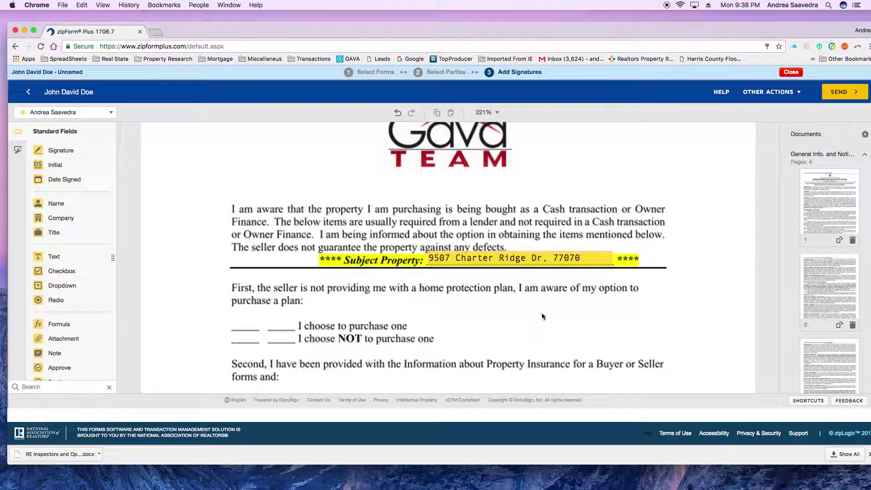
scroll(521, 309, down, 4)
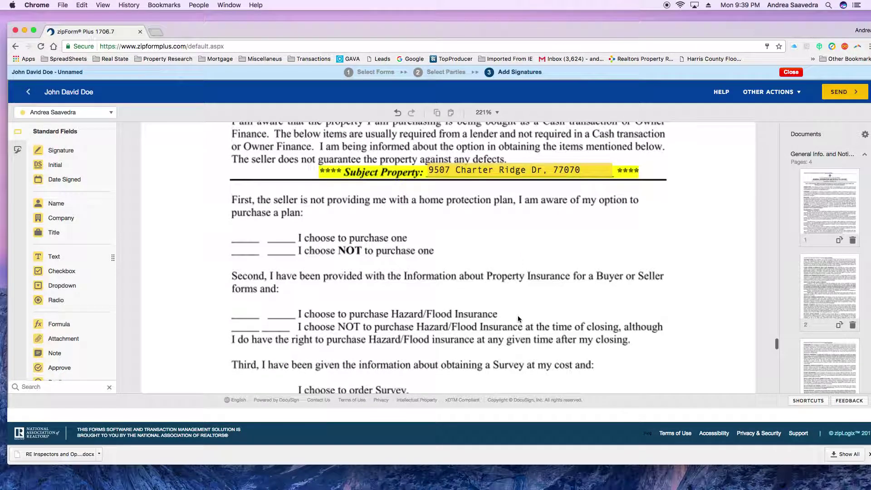
scroll(474, 268, down, 3)
scroll(474, 269, up, 6)
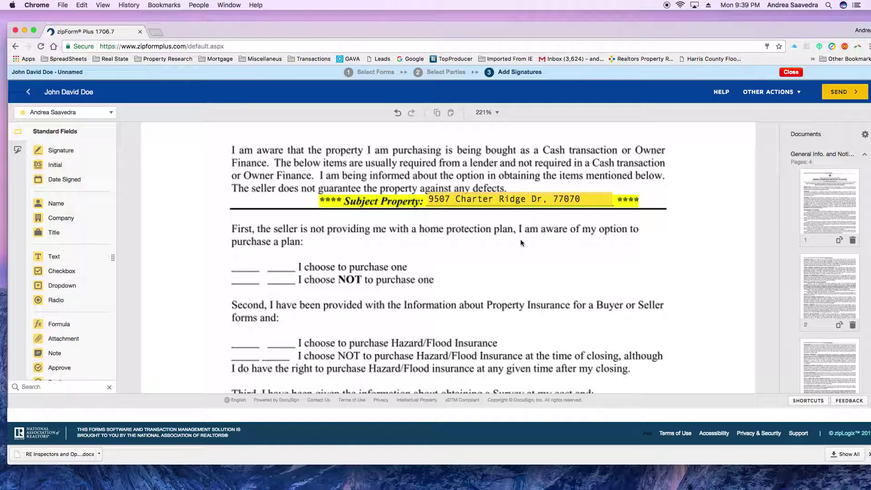
scroll(531, 244, up, 1)
scroll(289, 237, up, 1)
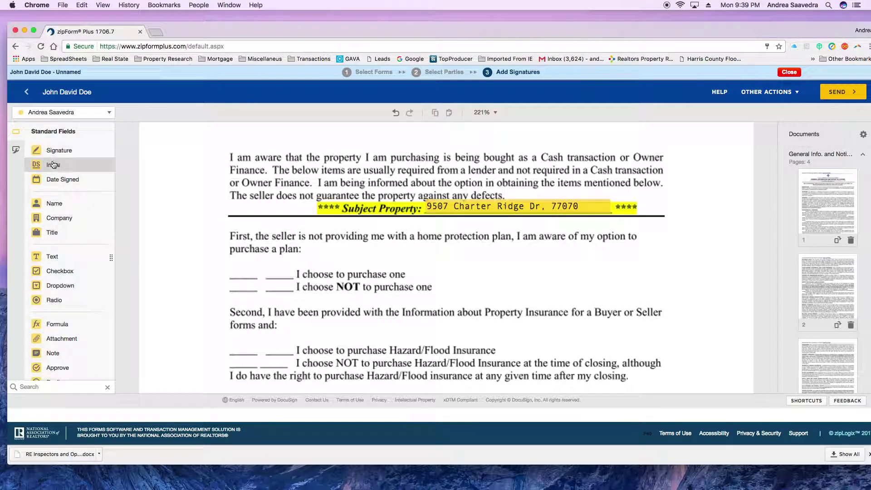
- With the buyer as recipient, add an Initial field by the home protection choices
click(83, 114)
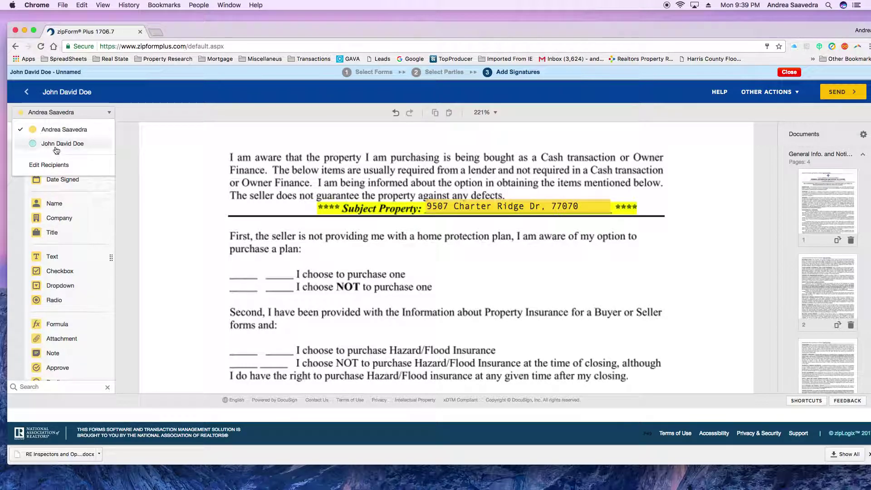
click(63, 141)
drag(54, 168, 228, 246)
click(451, 270)
scroll(508, 302, down, 3)
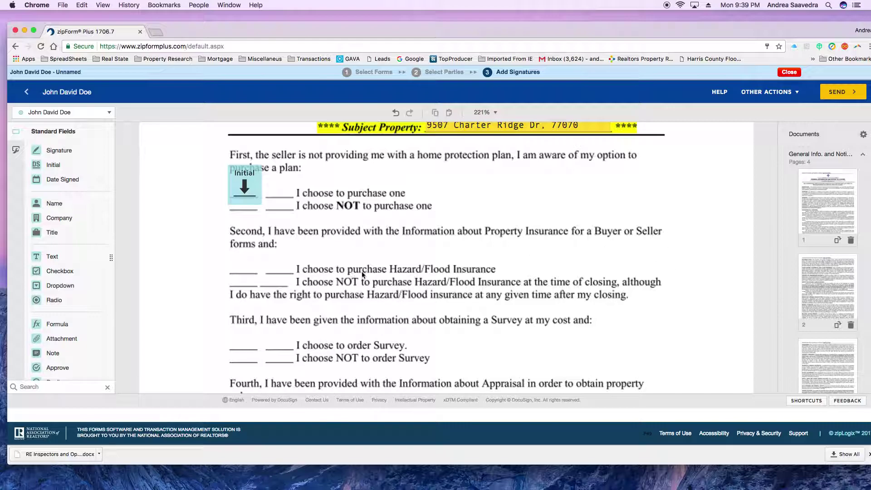
scroll(362, 274, down, 1)
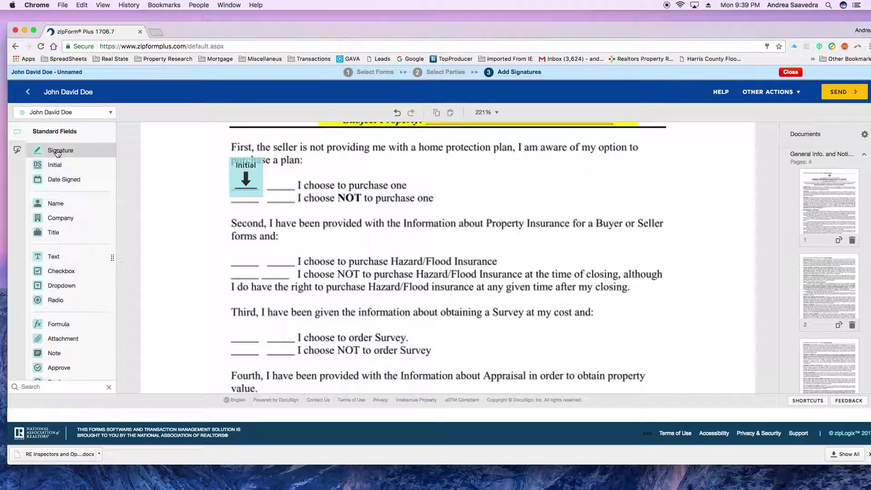
- Add buyer Initial fields by the Hazard/Flood Insurance, Survey and Appraisal choices
drag(54, 167, 227, 233)
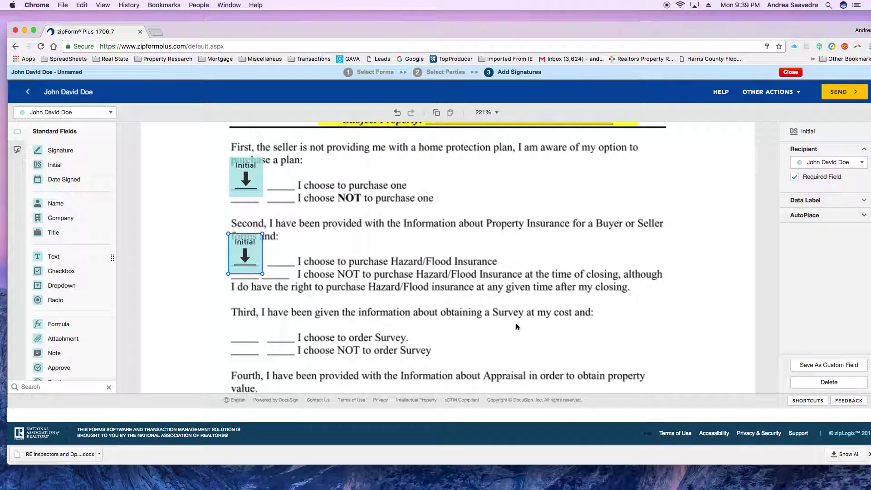
scroll(504, 320, down, 3)
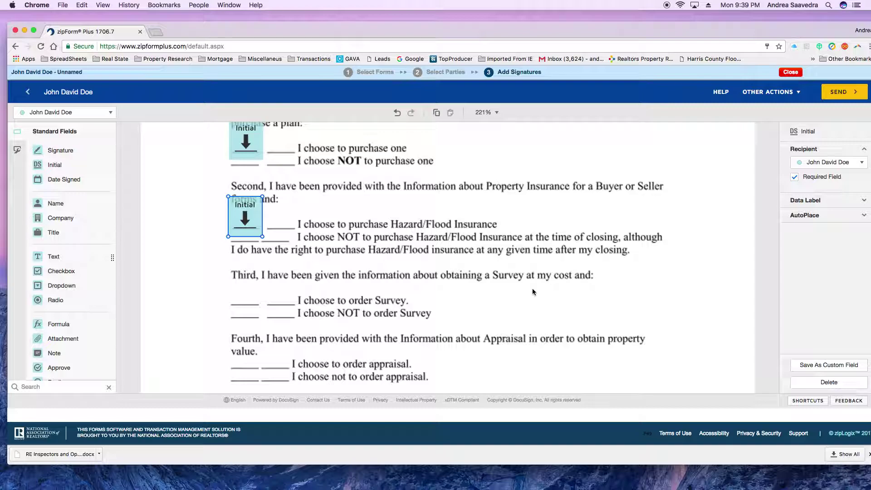
drag(70, 168, 227, 288)
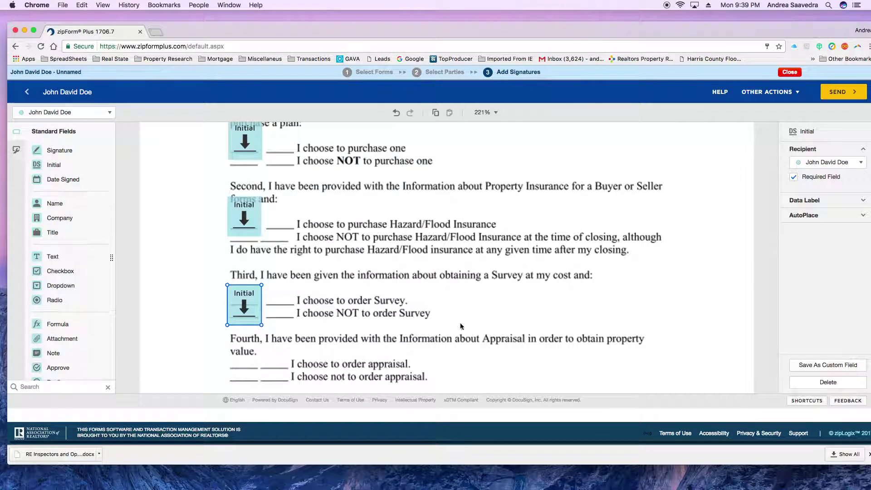
scroll(484, 301, down, 2)
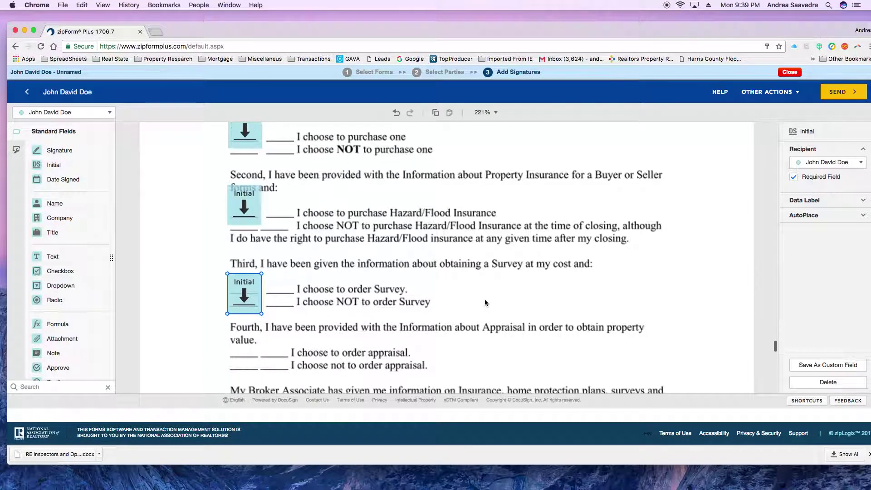
scroll(485, 311, down, 3)
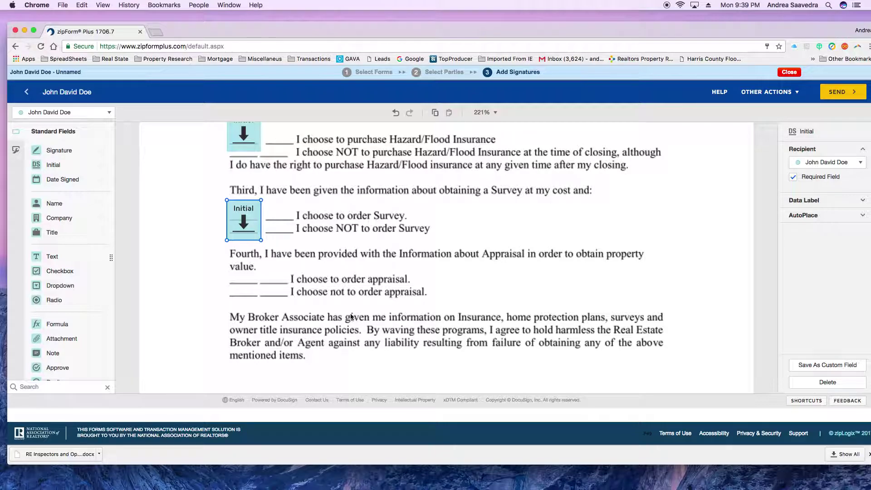
drag(61, 168, 243, 282)
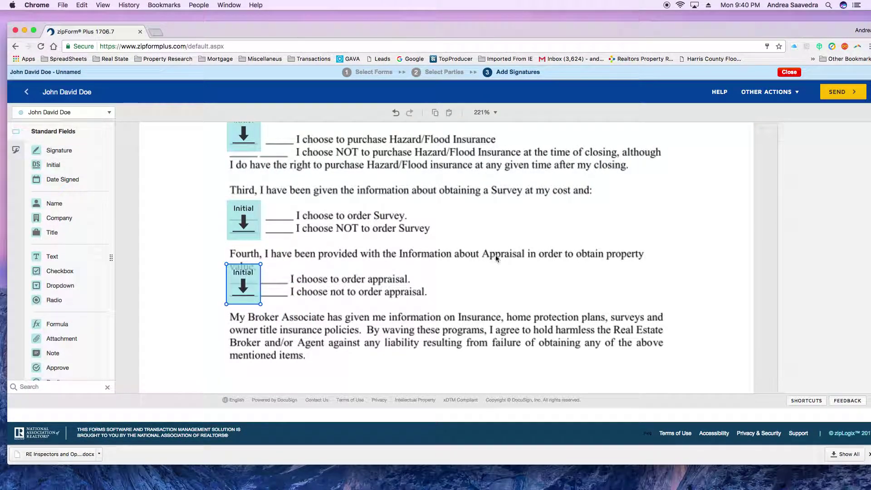
click(573, 264)
scroll(574, 264, up, 15)
scroll(573, 279, down, 5)
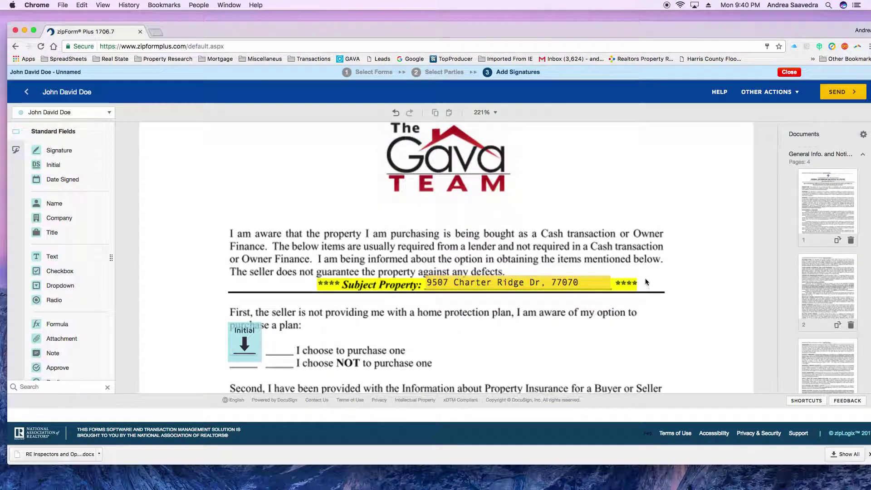
scroll(639, 278, down, 3)
scroll(663, 285, down, 6)
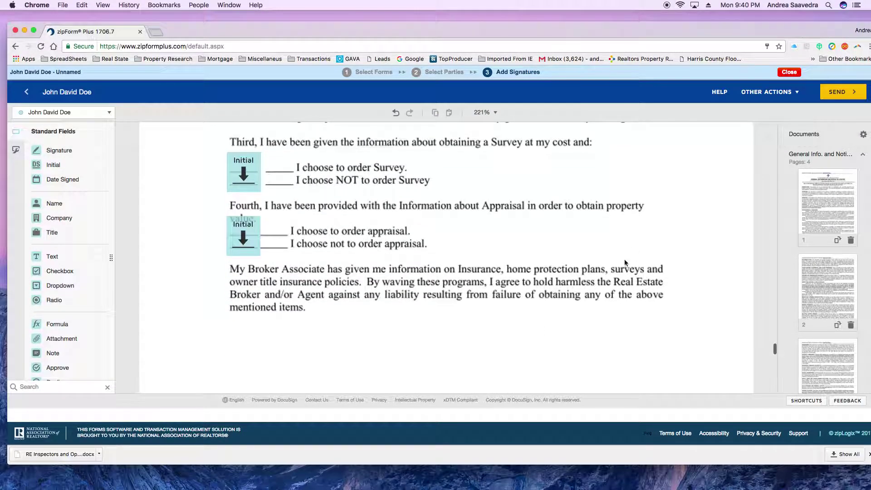
scroll(601, 269, up, 8)
scroll(562, 271, down, 15)
scroll(571, 271, up, 2)
- Place a buyer signature on the Buyer(s) Signature line and a broker signature on the Broker line
mouse_move(64, 155)
mouse_down()
mouse_move(423, 168)
mouse_move(410, 168)
mouse_up()
mouse_move(63, 179)
mouse_down()
mouse_move(376, 202)
mouse_move(565, 186)
mouse_up()
click(63, 112)
click(64, 125)
mouse_move(53, 156)
mouse_down()
mouse_move(246, 180)
mouse_move(224, 171)
mouse_up()
click(350, 290)
- Add buyer Date Signed on the Date line, plus signature and date on Firma Del Comprador and Fecha
scroll(351, 289, down, 15)
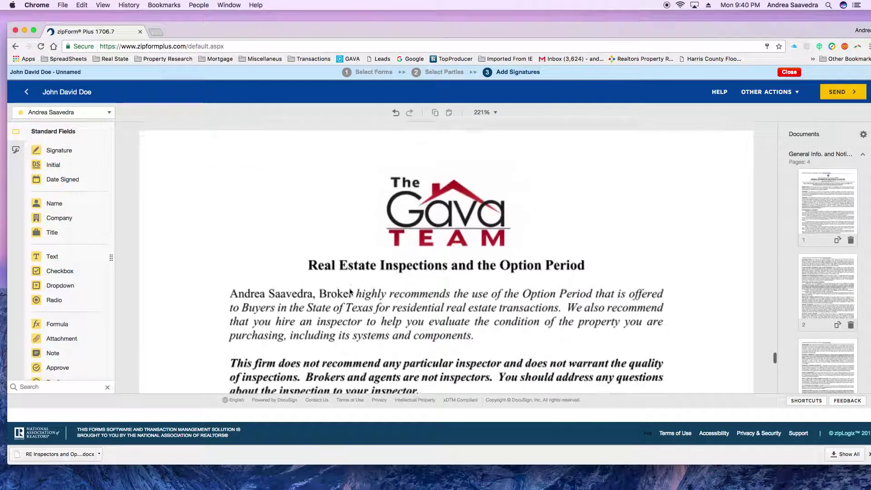
scroll(353, 283, down, 10)
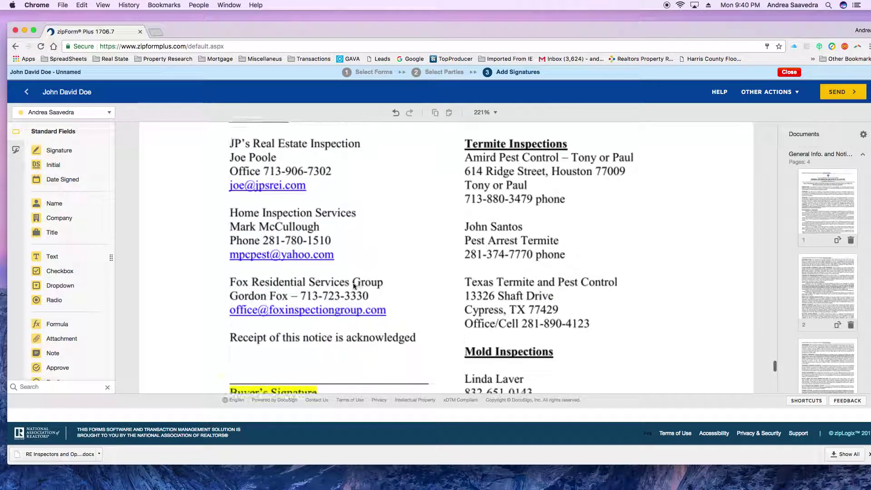
mouse_move(57, 157)
mouse_down()
mouse_move(196, 216)
mouse_move(221, 209)
mouse_move(72, 151)
mouse_move(68, 140)
mouse_move(224, 211)
mouse_up()
click(59, 112)
click(60, 133)
drag(59, 179, 284, 272)
scroll(451, 284, down, 15)
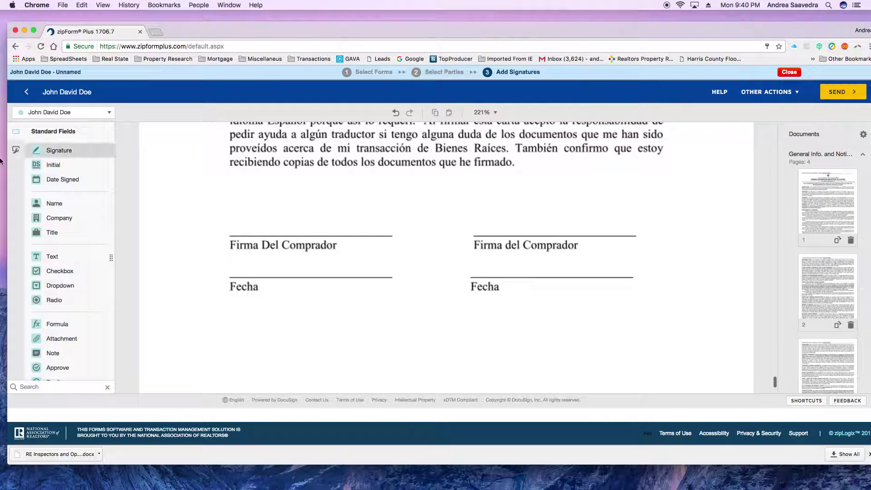
mouse_move(41, 150)
mouse_down()
mouse_move(219, 194)
mouse_move(228, 207)
mouse_up()
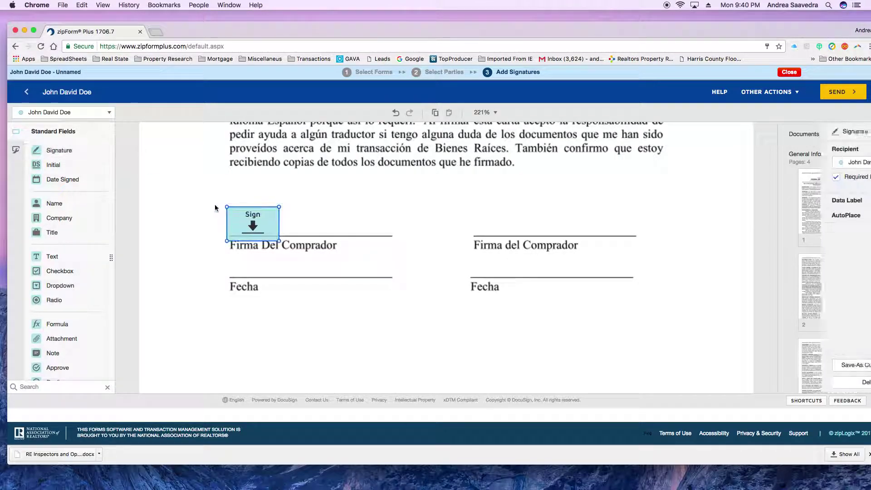
drag(44, 169, 364, 289)
- Return to the top of the tagged Inspection Packet and send it out for signature
scroll(418, 275, down, 3)
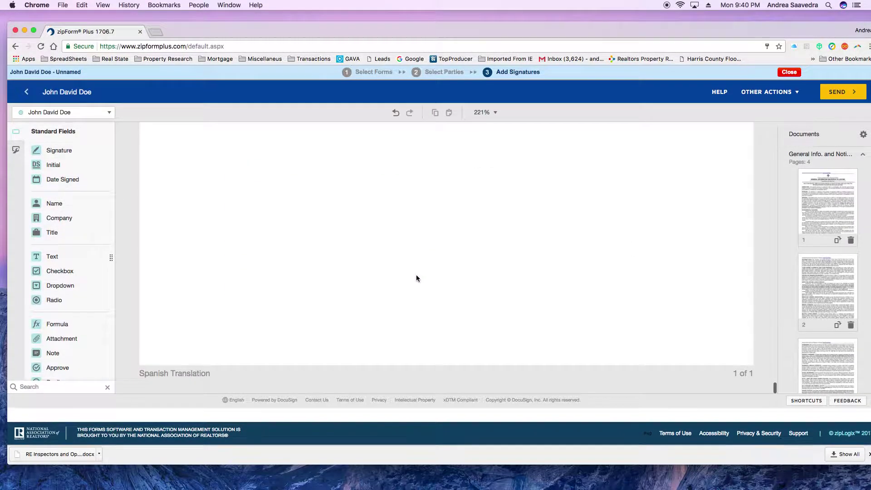
scroll(414, 279, up, 20)
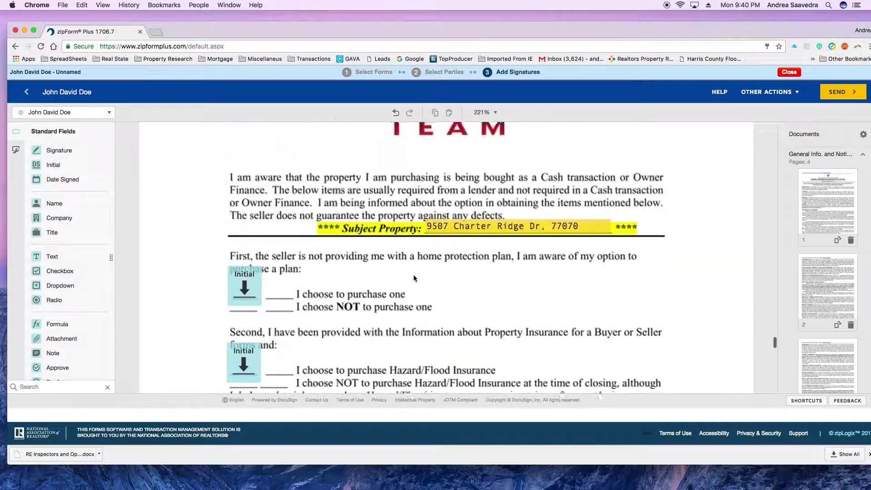
scroll(414, 278, up, 20)
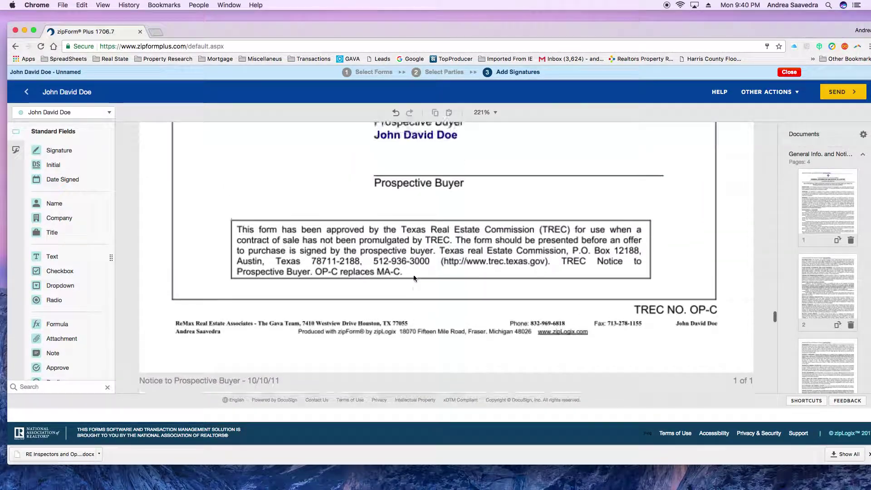
scroll(414, 278, up, 20)
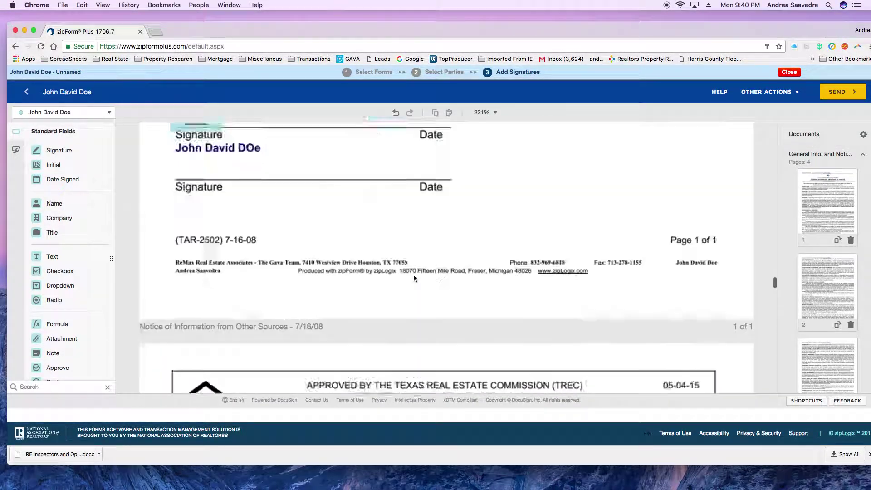
scroll(414, 278, up, 20)
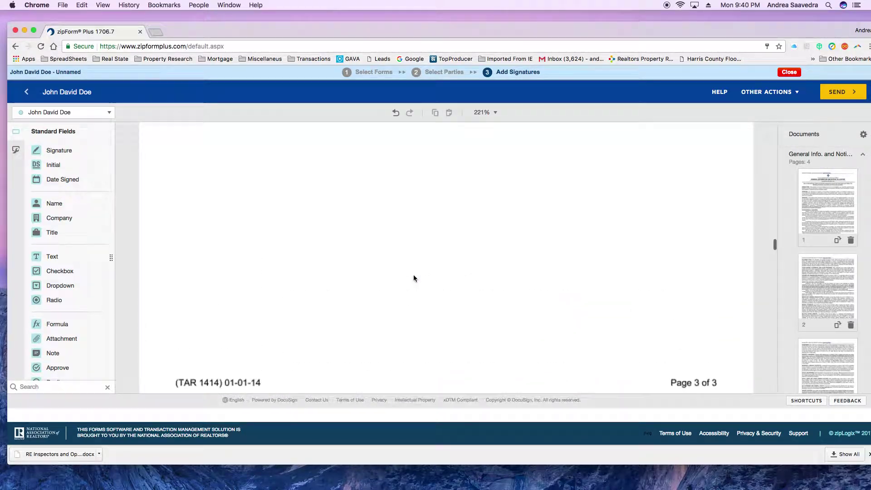
scroll(414, 278, up, 20)
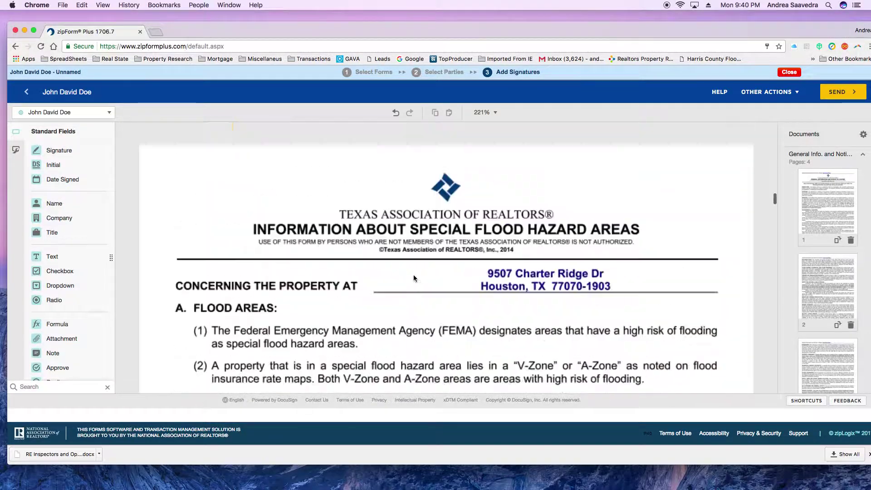
scroll(414, 278, up, 20)
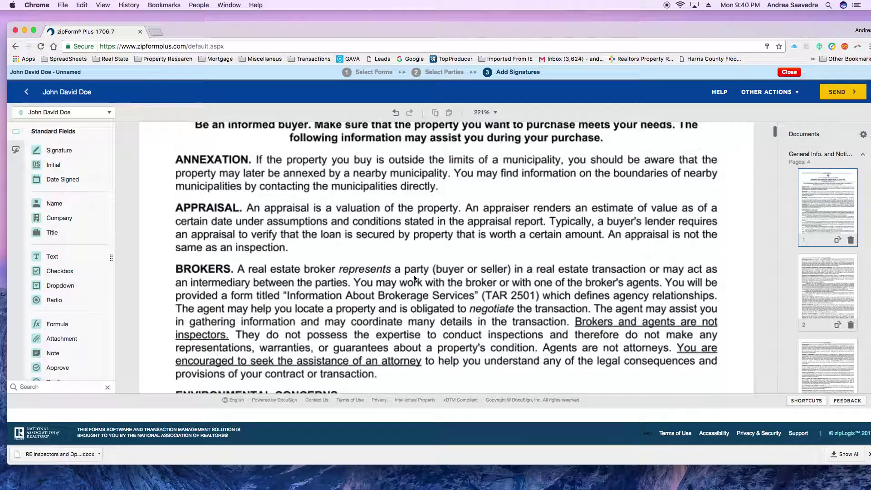
click(831, 92)
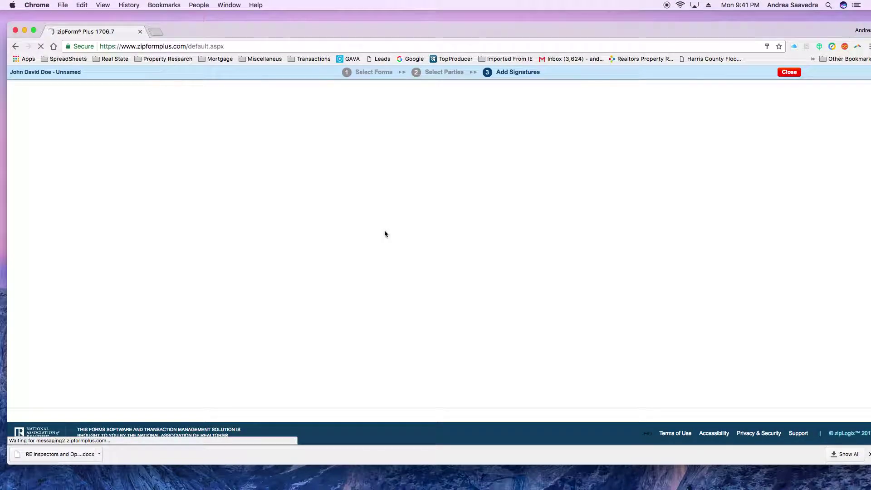
- In a new tab, open Gmail's Primary inbox and the DocuSign review-and-sign email's documents
click(155, 33)
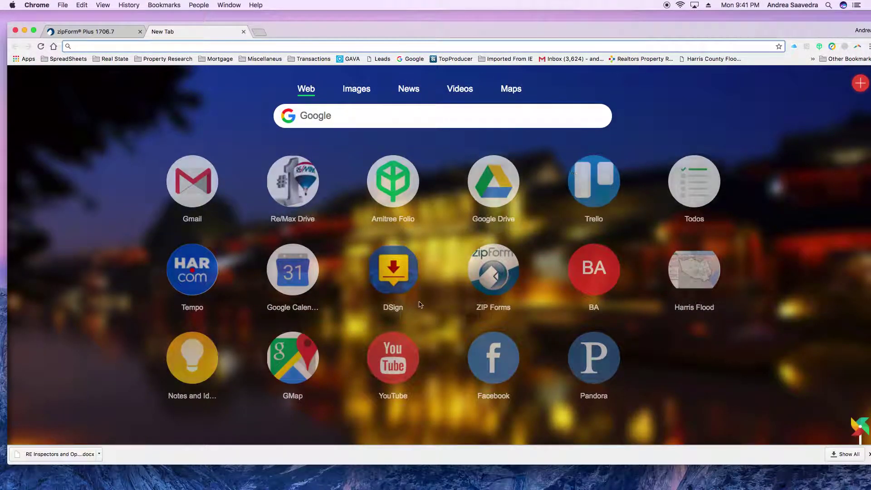
click(191, 184)
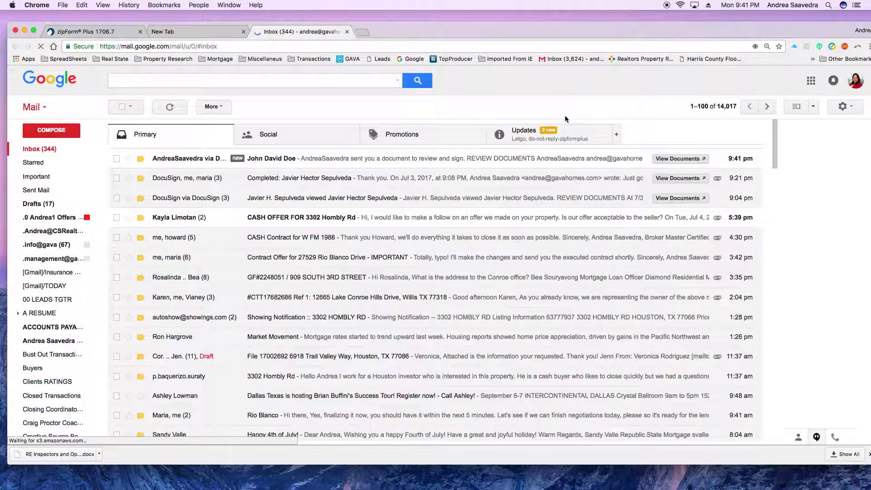
click(543, 140)
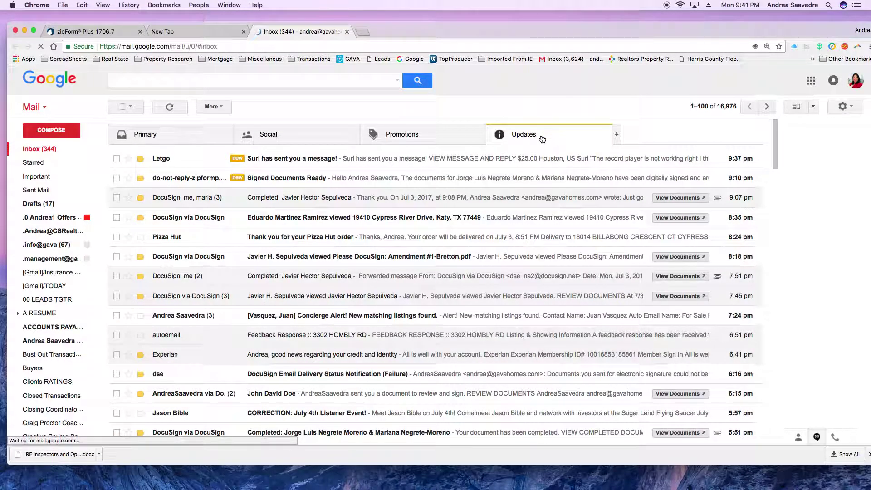
click(198, 140)
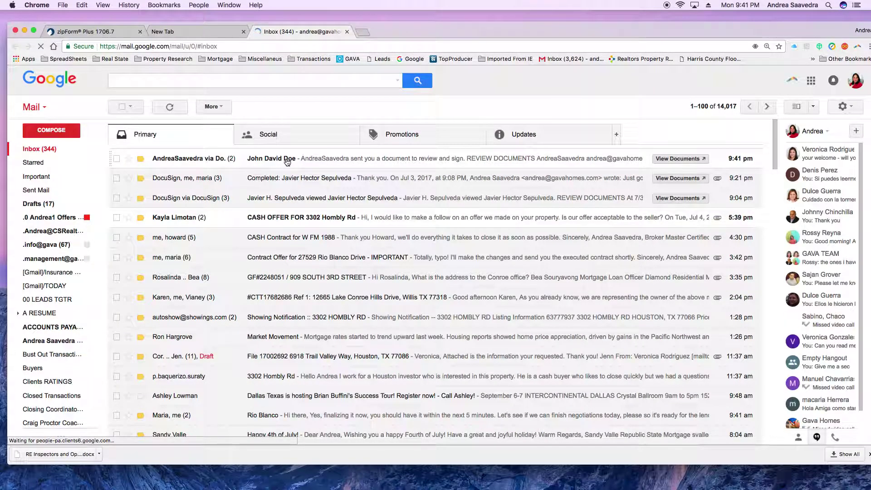
click(307, 166)
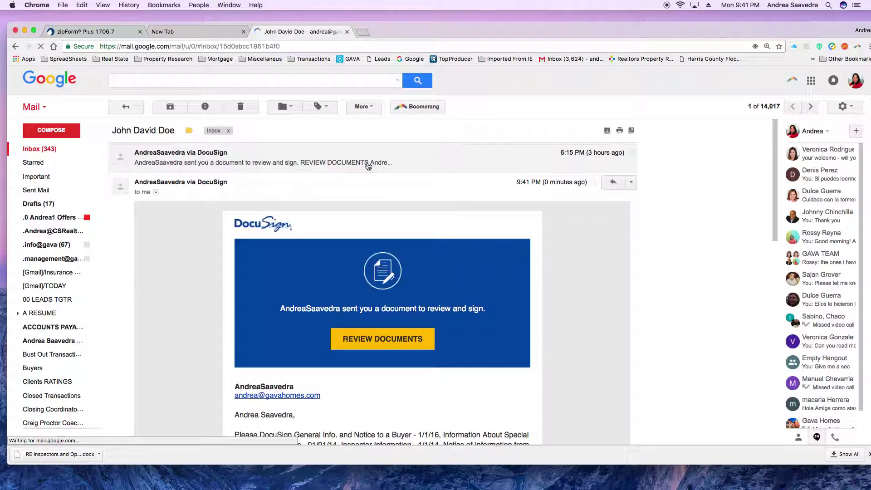
double_click(378, 341)
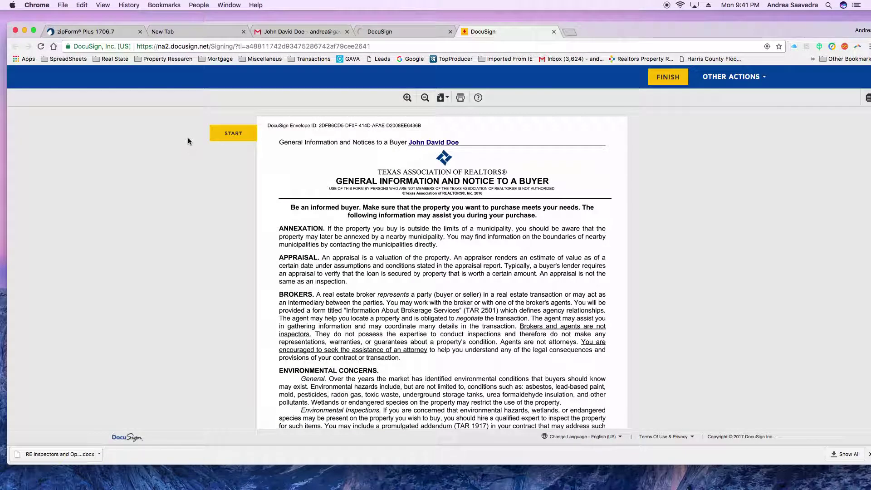
- Step through the required fields and apply the agent's signature on the Broker line
click(221, 141)
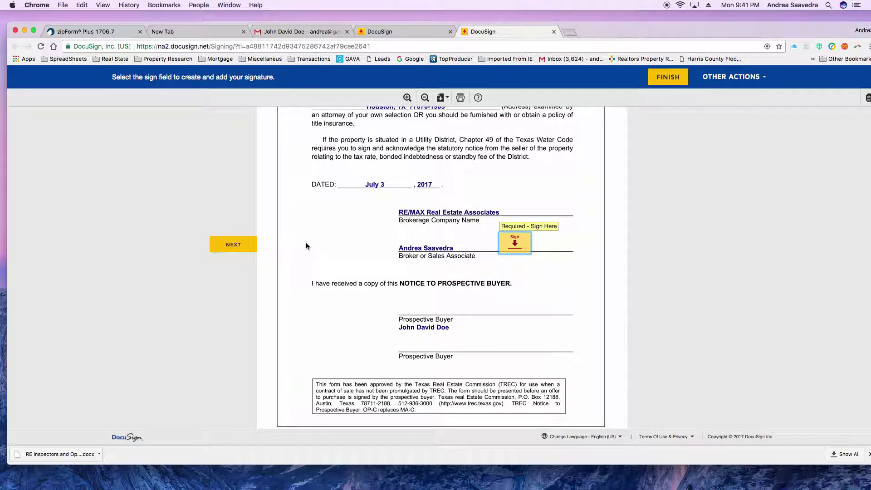
click(515, 245)
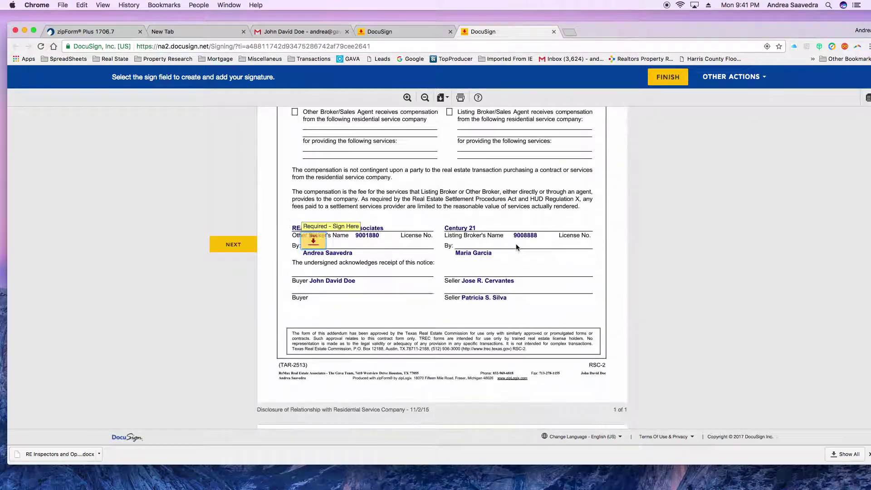
click(309, 240)
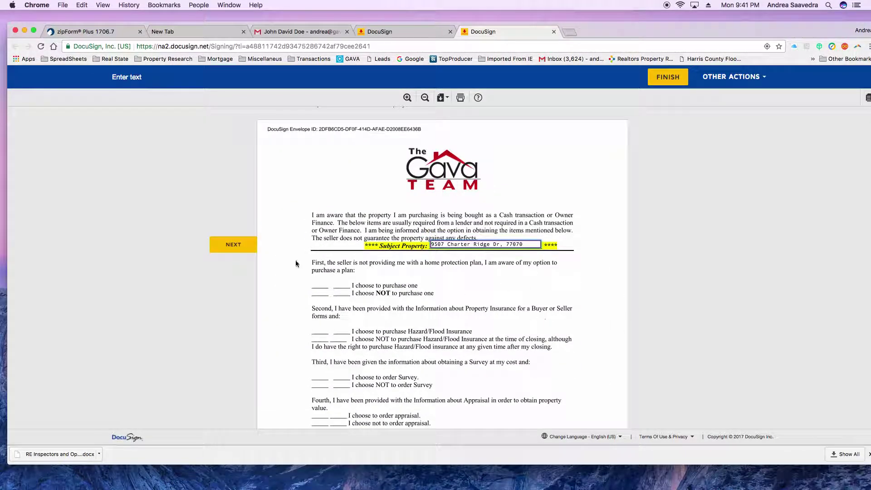
click(235, 249)
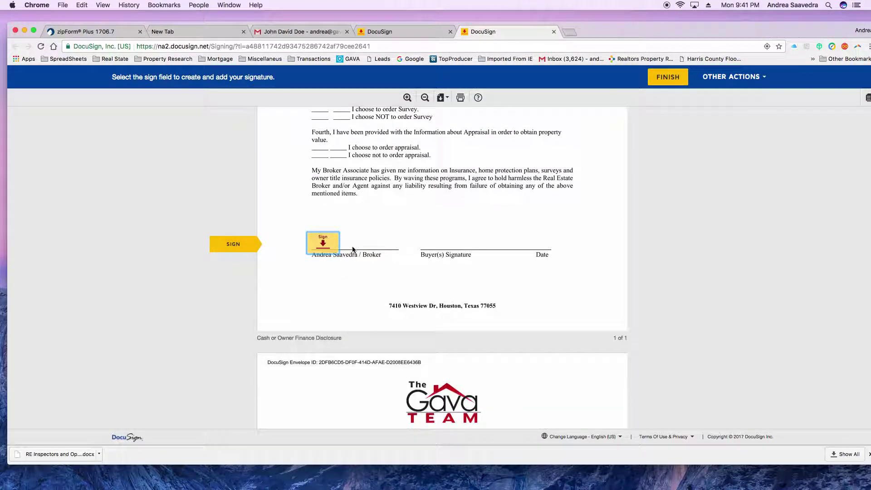
click(327, 249)
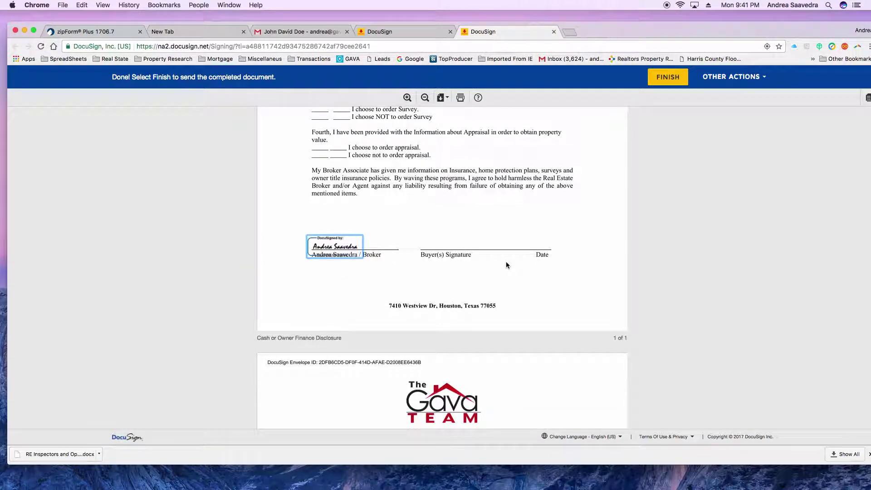
- Finish signing and continue past the You're Done Signing confirmation
scroll(506, 263, down, 10)
scroll(505, 268, down, 5)
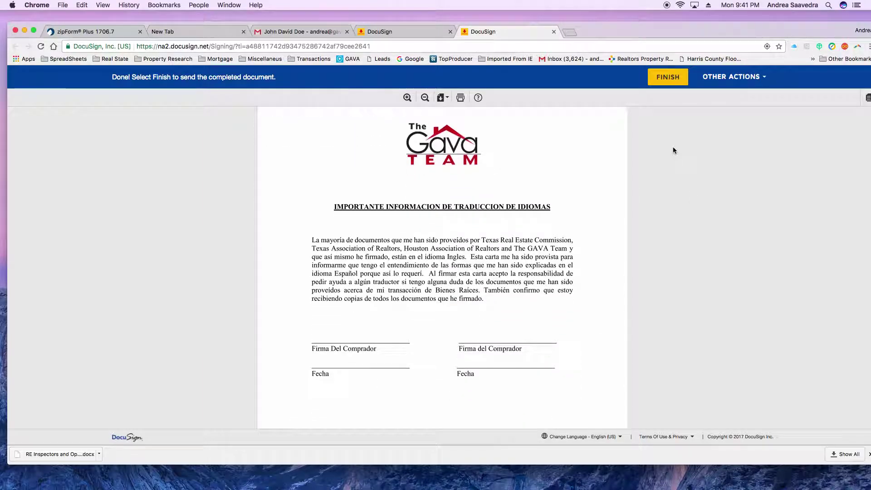
click(667, 80)
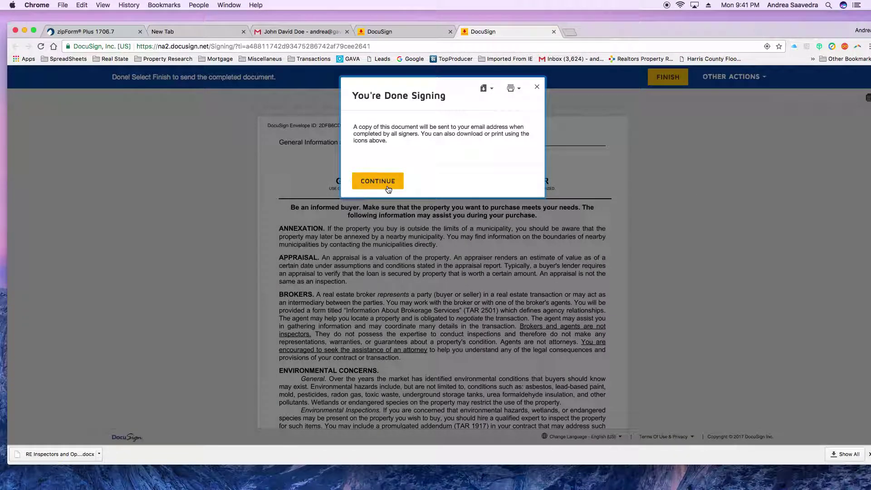
click(389, 186)
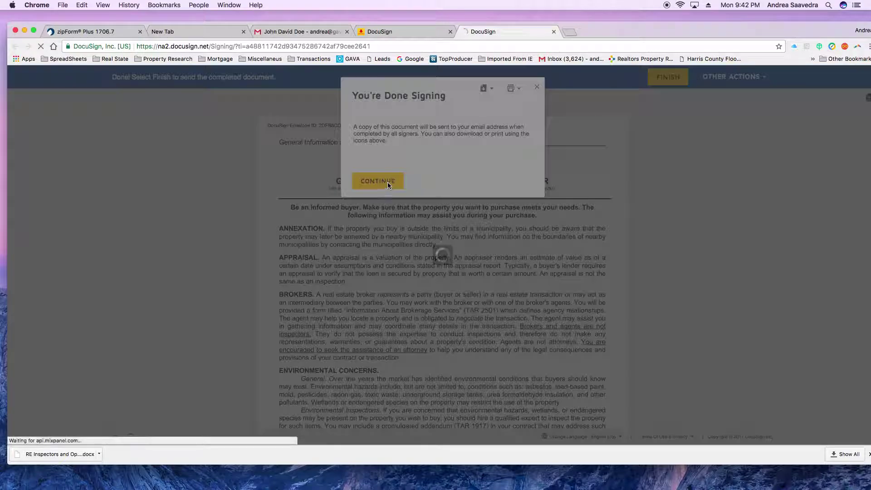